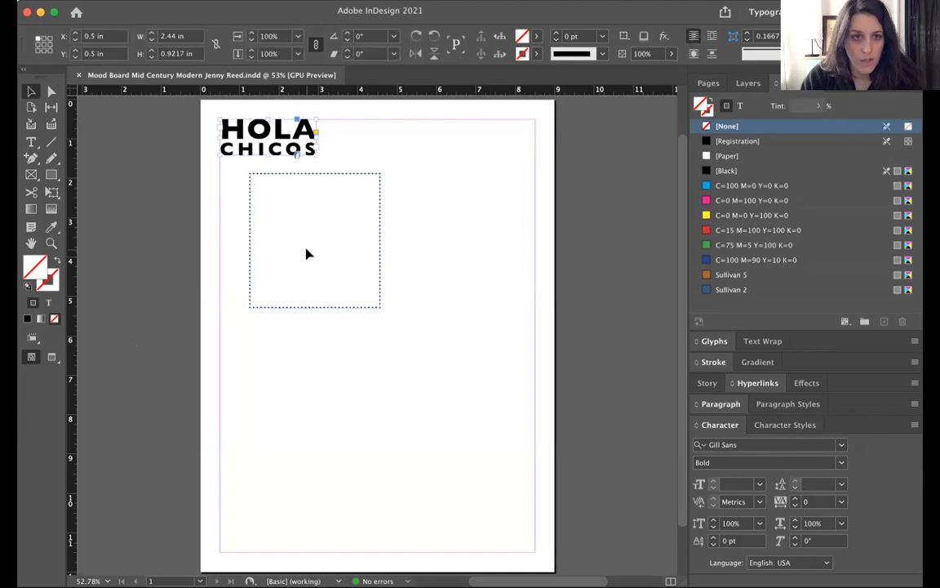
- Delete the dotted square frame and the HOLA CHICOS text from the page
{"action": "left_click", "coordinate": [249, 228]}
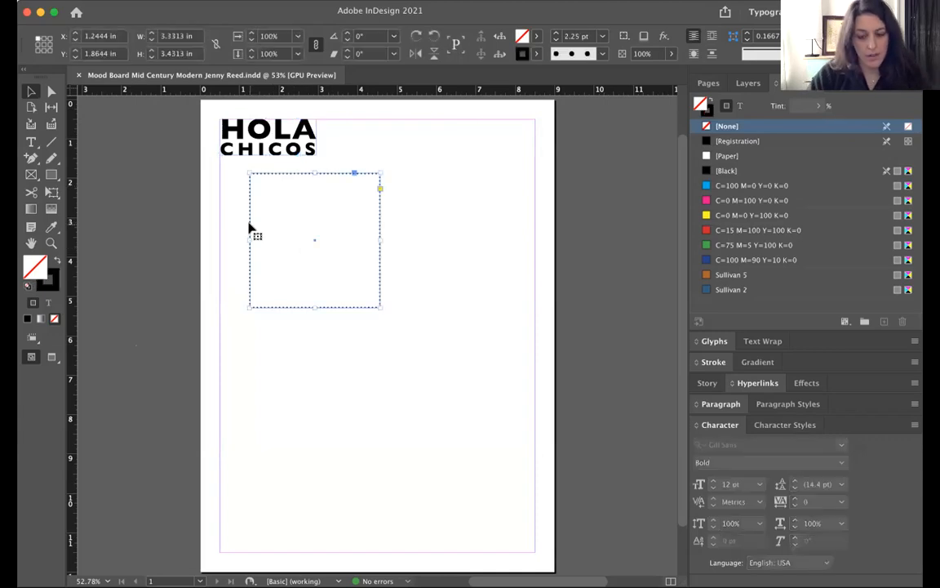
{"action": "key", "text": "Delete"}
{"action": "left_click", "coordinate": [291, 151]}
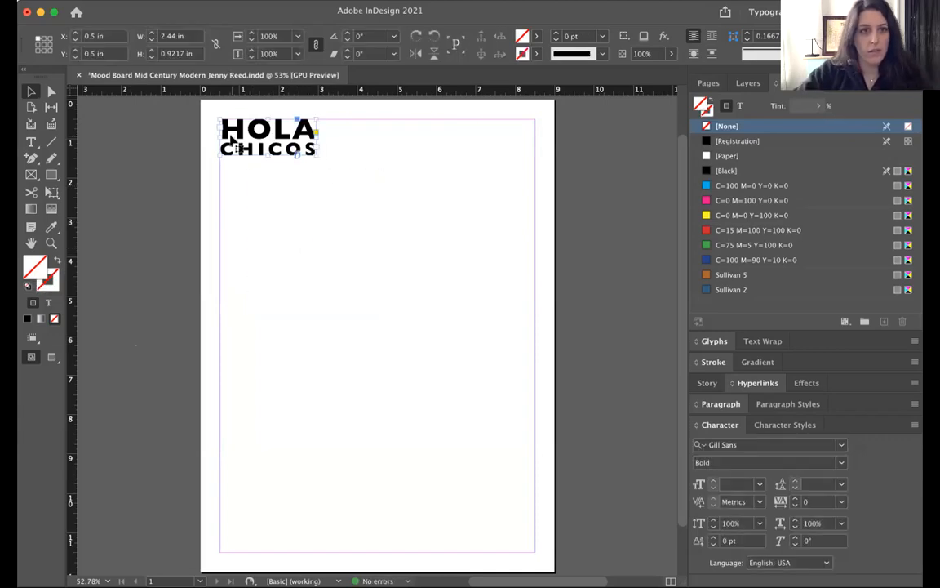
{"action": "key", "text": "Delete"}
- Resize the page to a height of 9 in with the Page tool, making it square
{"action": "left_click", "coordinate": [30, 107]}
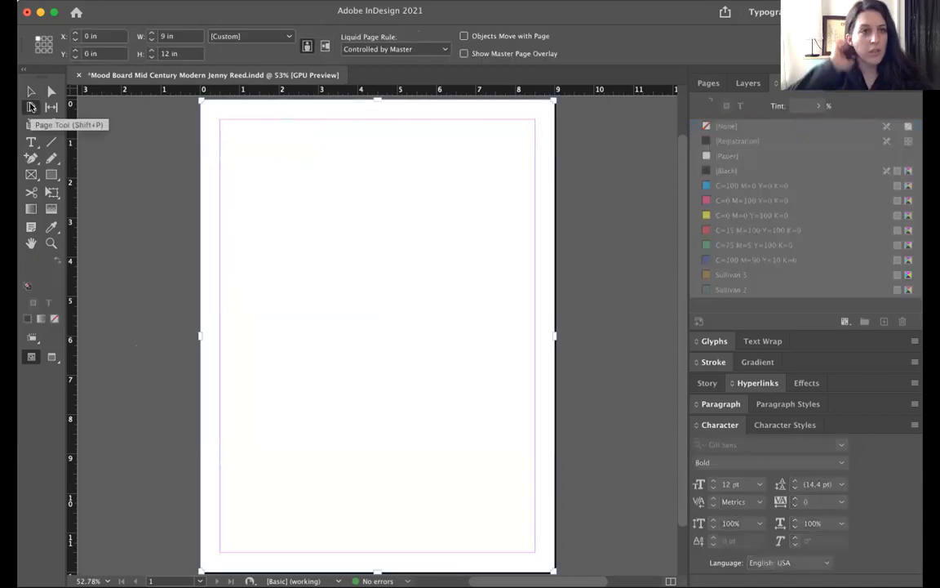
{"action": "left_click", "coordinate": [166, 53]}
{"action": "type", "text": "9"}
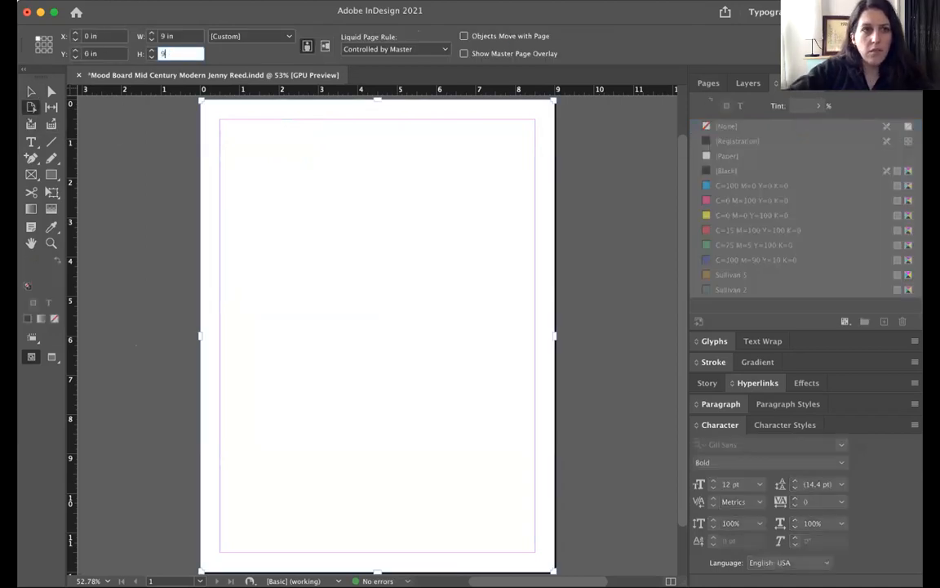
{"action": "key", "text": "Return"}
{"action": "left_click", "coordinate": [30, 92]}
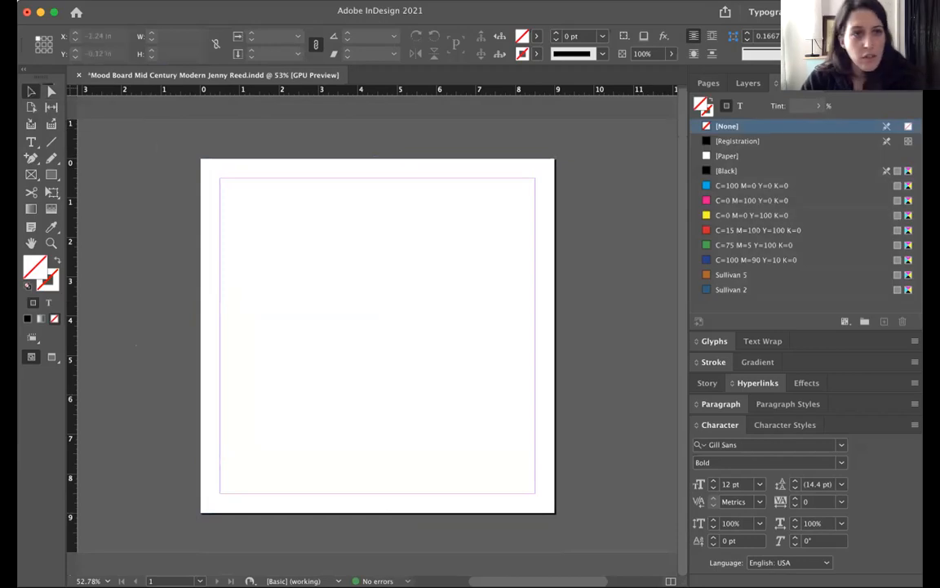
- Show the overview of the document's pages and its A-Master
{"action": "left_click", "coordinate": [167, 6]}
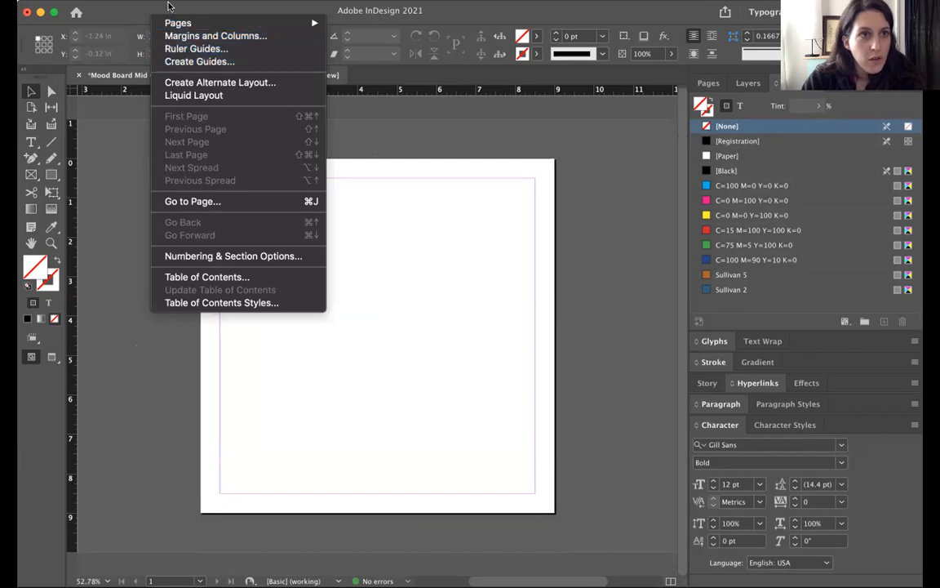
{"action": "mouse_move", "coordinate": [104, 6]}
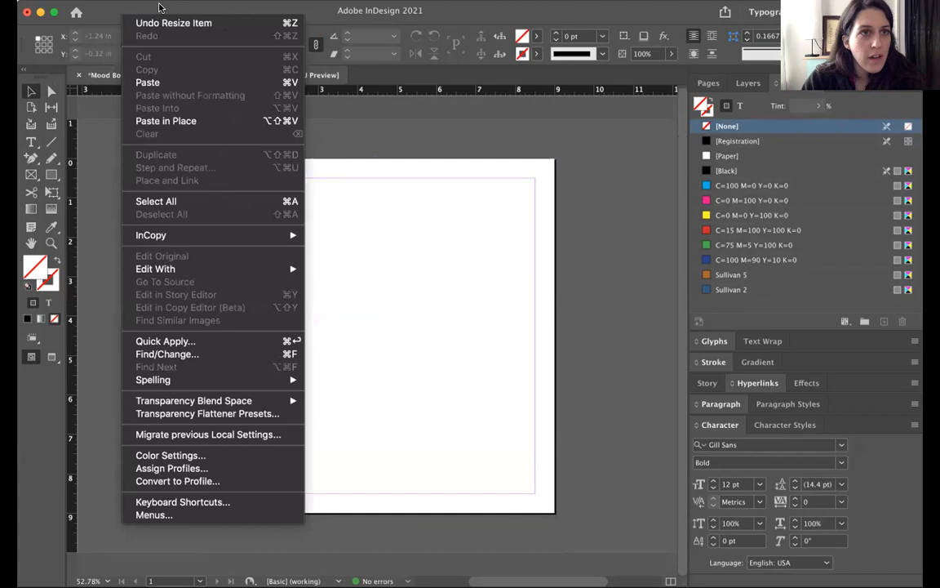
{"action": "mouse_move", "coordinate": [159, 7]}
{"action": "mouse_move", "coordinate": [193, 27]}
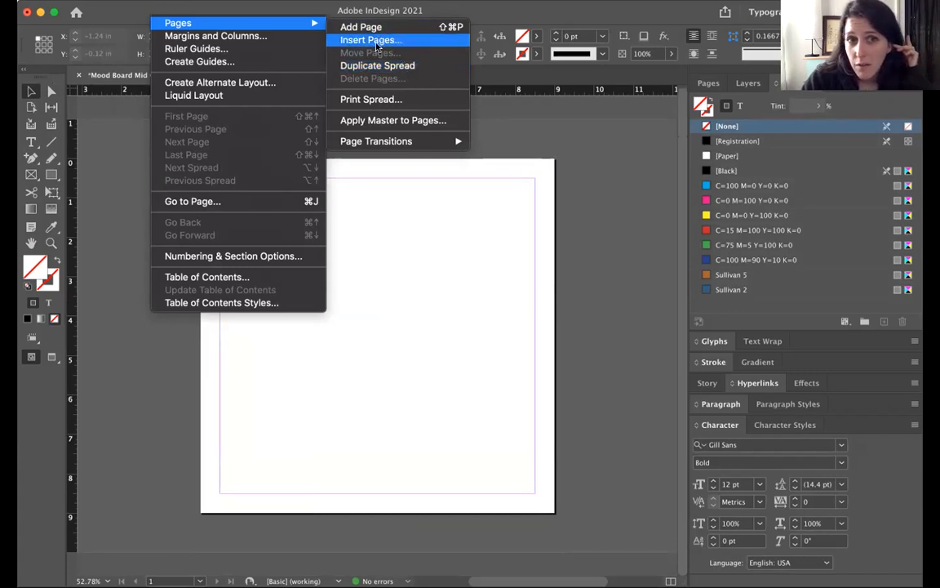
{"action": "left_click", "coordinate": [718, 84]}
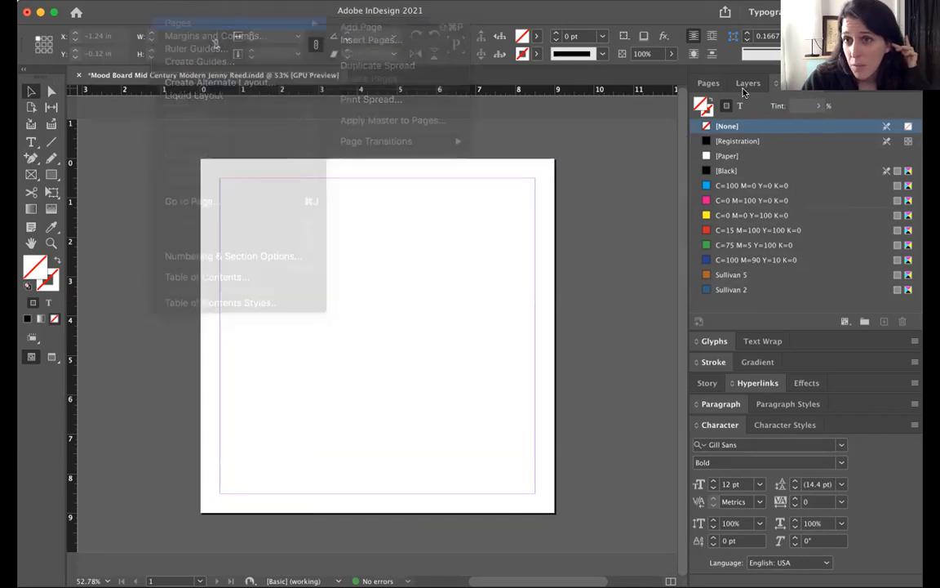
{"action": "left_click", "coordinate": [707, 84]}
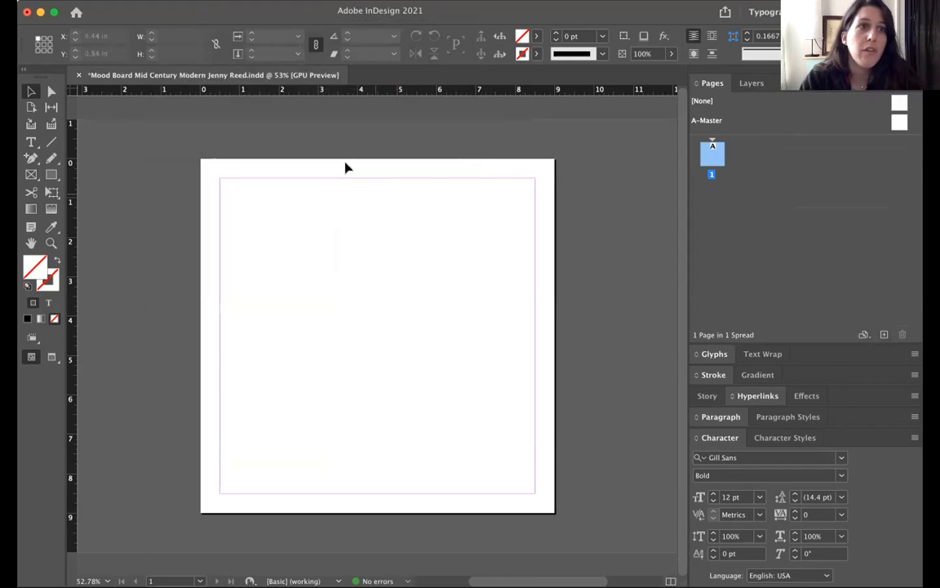
- Begin creating layout guides with 1 row and the live preview turned on
{"action": "left_click", "coordinate": [169, 2]}
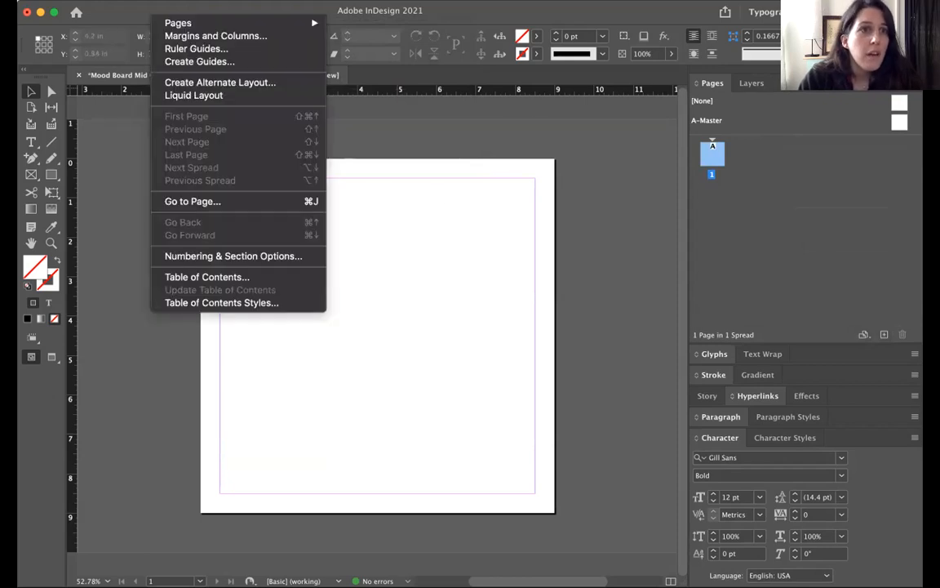
{"action": "left_click", "coordinate": [202, 62]}
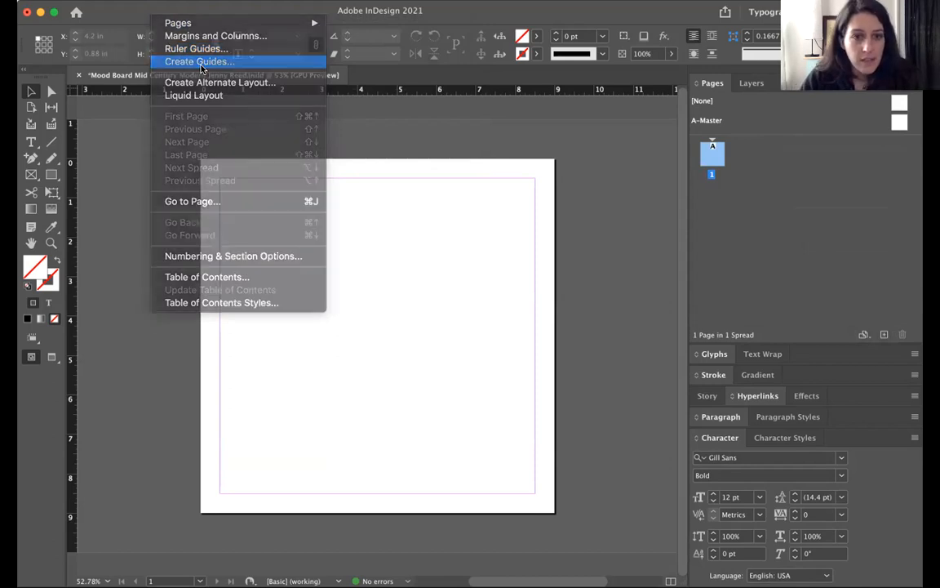
{"action": "left_click_drag", "start_coordinate": [683, 116], "coordinate": [530, 278]}
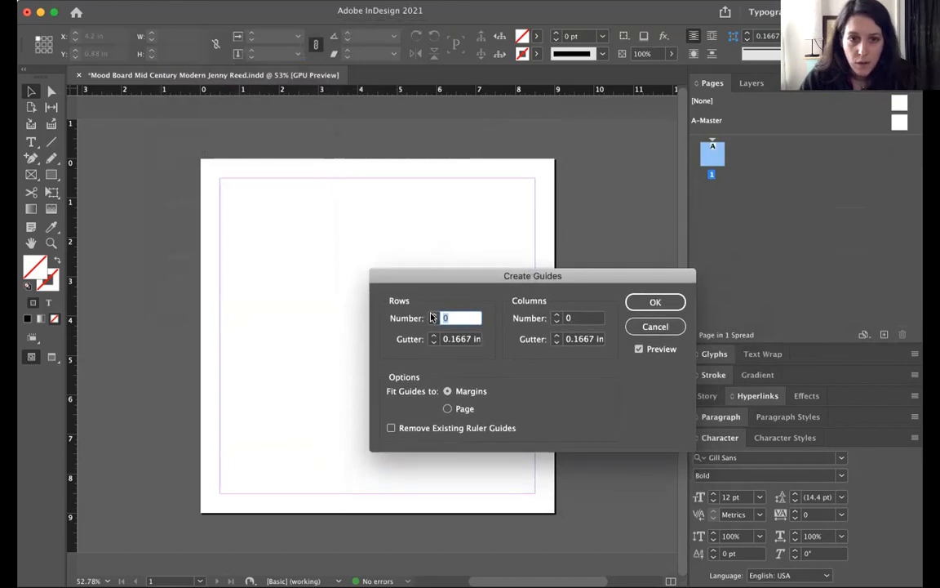
{"action": "type", "text": "1"}
{"action": "left_click", "coordinate": [638, 348]}
{"action": "left_click", "coordinate": [638, 348]}
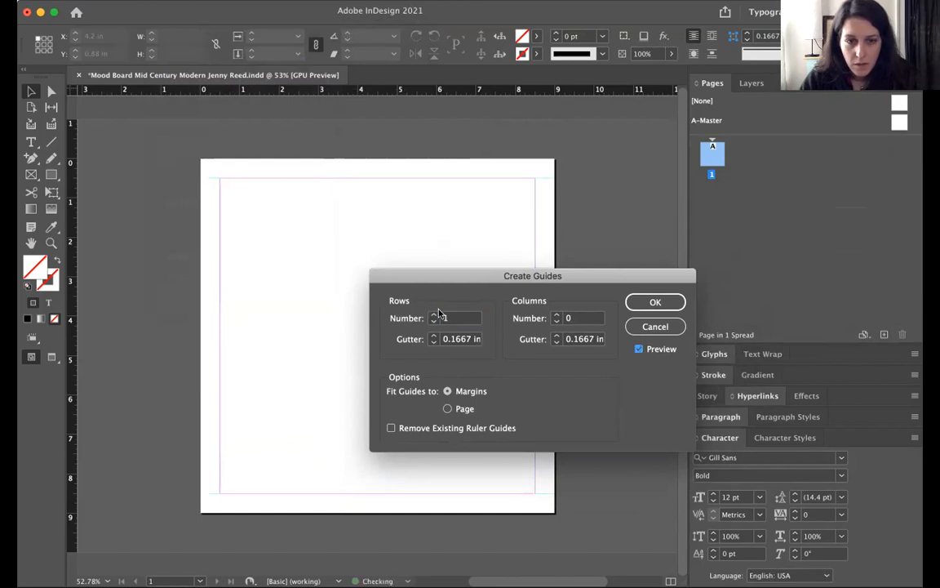
- Set the number of guide rows to 6
{"action": "left_click", "coordinate": [433, 315]}
{"action": "left_click", "coordinate": [433, 315]}
{"action": "left_click", "coordinate": [433, 315]}
{"action": "left_click", "coordinate": [433, 315]}
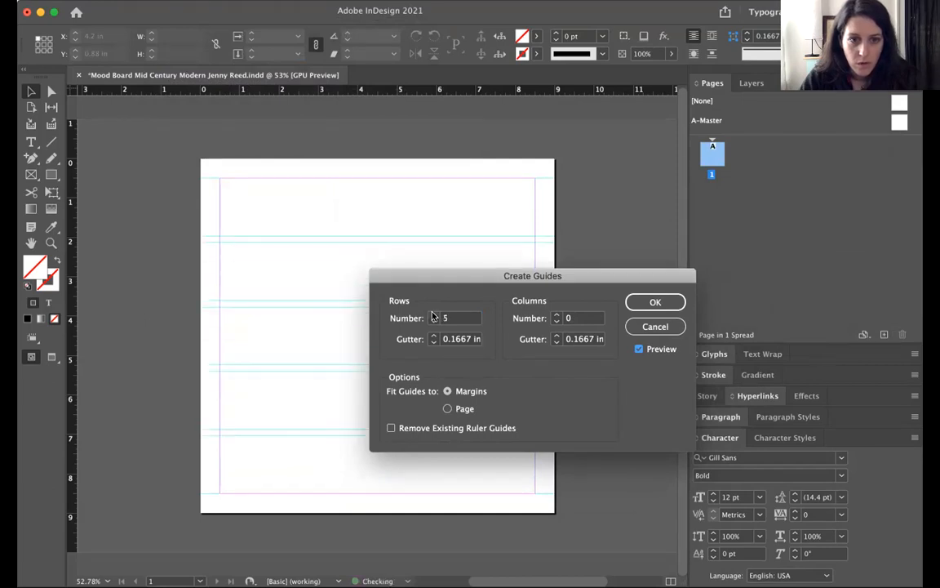
{"action": "left_click", "coordinate": [434, 322]}
{"action": "left_click", "coordinate": [434, 322]}
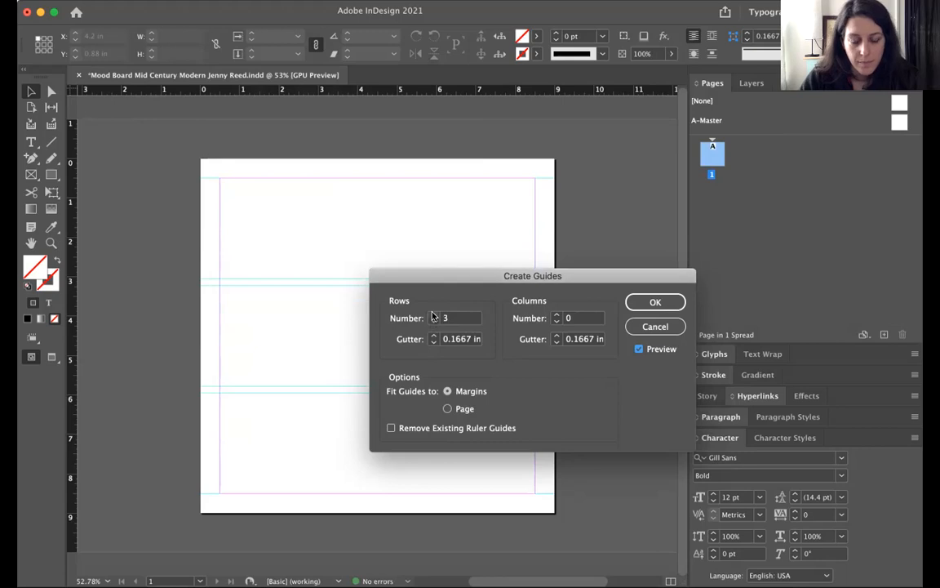
{"action": "left_click", "coordinate": [434, 315]}
{"action": "left_click", "coordinate": [433, 315]}
{"action": "left_click", "coordinate": [434, 315]}
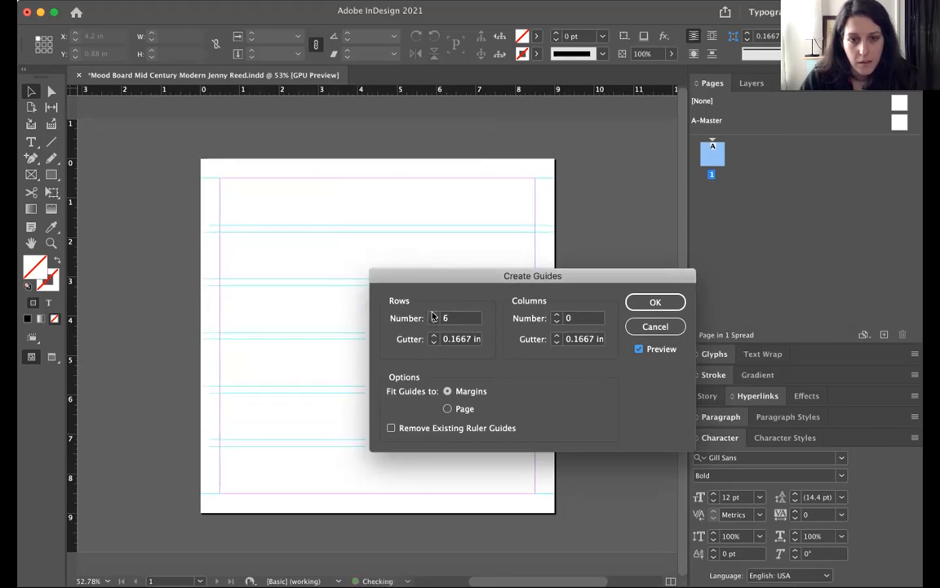
- Set the number of guide columns to 6 and fit the guides to the margins
{"action": "left_click", "coordinate": [556, 315]}
{"action": "left_click", "coordinate": [556, 315]}
{"action": "left_click", "coordinate": [556, 315]}
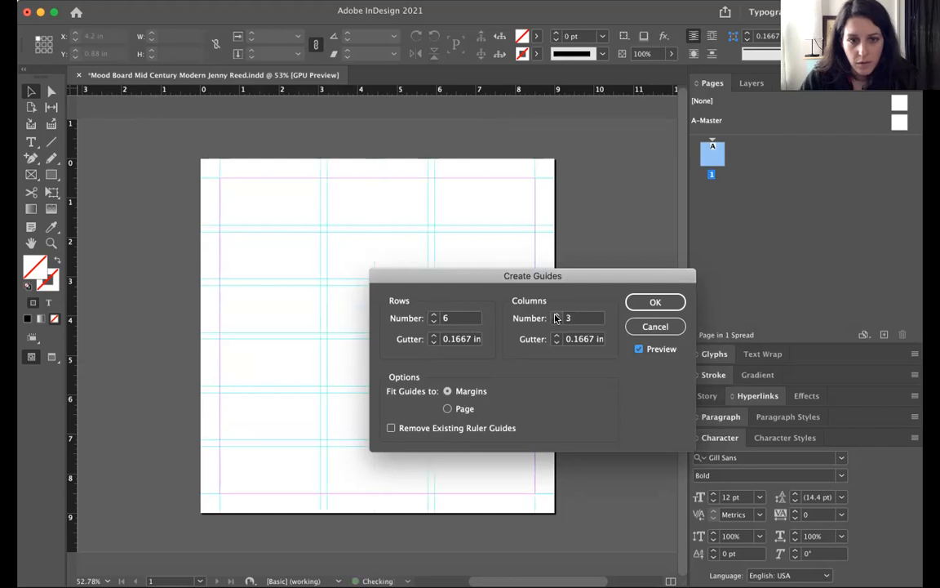
{"action": "left_click", "coordinate": [556, 315]}
{"action": "left_click", "coordinate": [556, 315]}
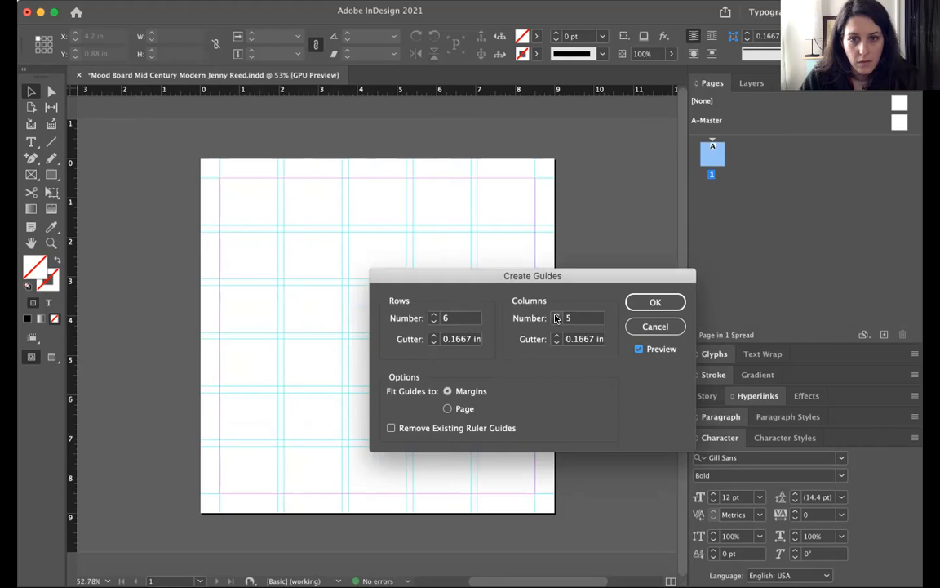
{"action": "left_click", "coordinate": [556, 315]}
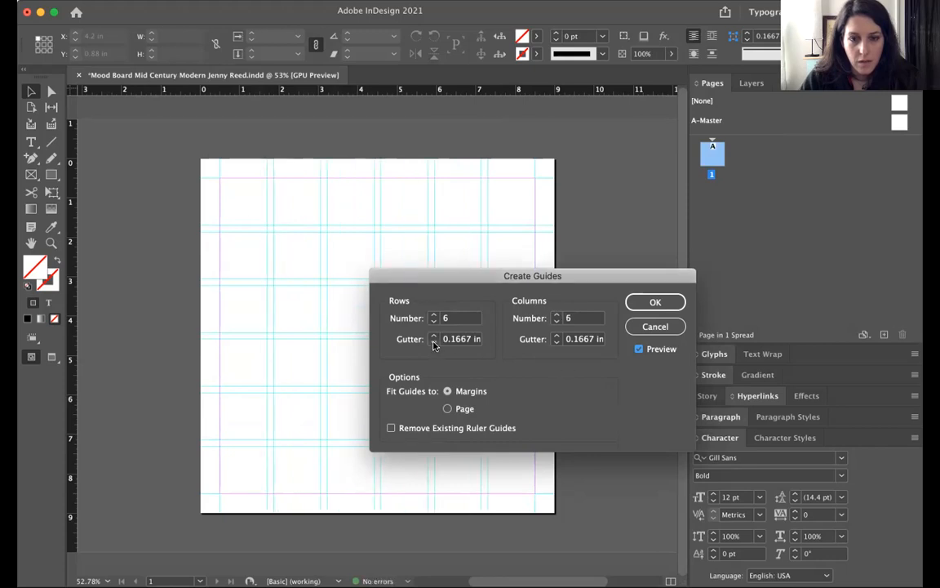
{"action": "left_click", "coordinate": [447, 408]}
{"action": "left_click", "coordinate": [448, 392]}
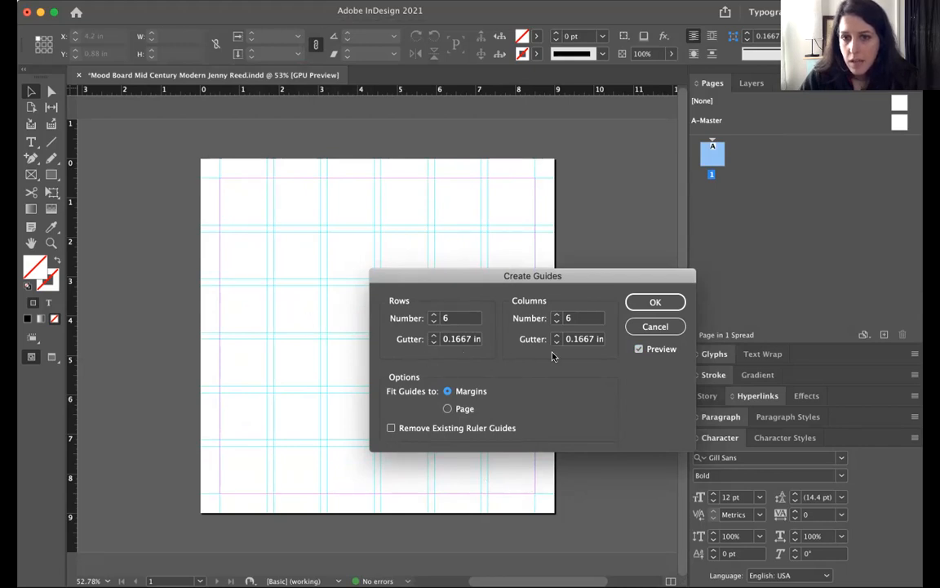
- Reduce the guide grid to 3 rows and 3 columns
{"action": "left_click", "coordinate": [433, 320]}
{"action": "left_click", "coordinate": [433, 320]}
{"action": "left_click", "coordinate": [433, 321]}
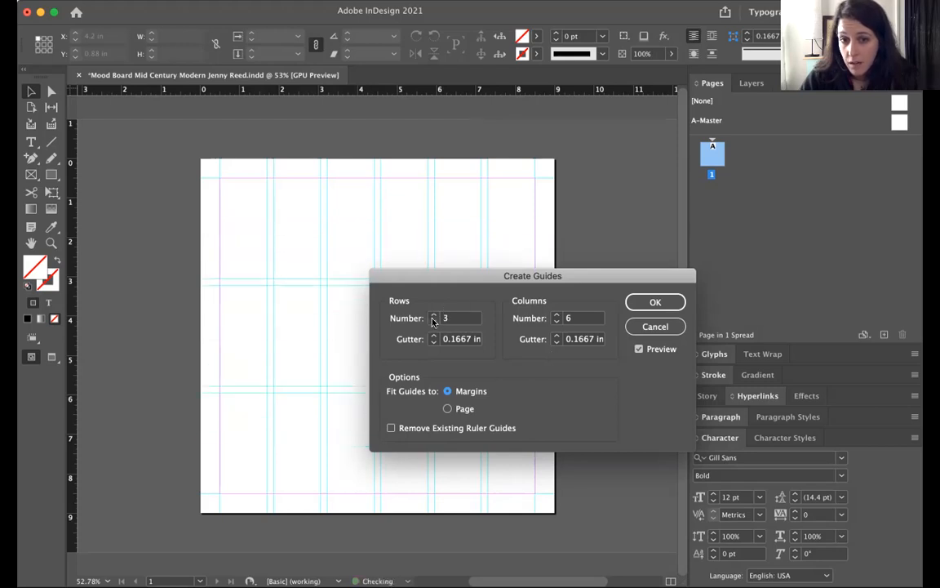
{"action": "left_click", "coordinate": [558, 321]}
{"action": "left_click", "coordinate": [558, 320]}
{"action": "left_click", "coordinate": [557, 321]}
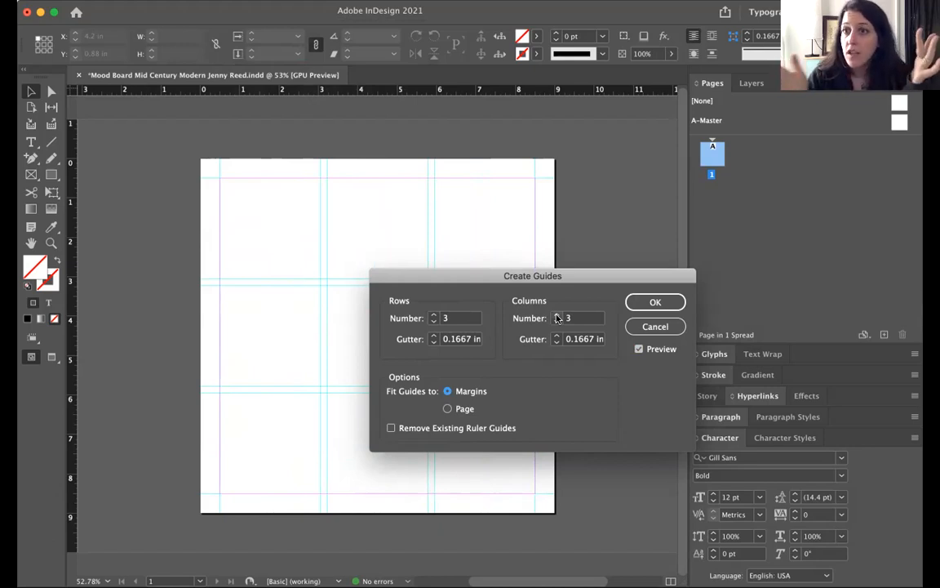
- Bring the guide grid back up to 6 rows and 6 columns
{"action": "left_click", "coordinate": [435, 315]}
{"action": "left_click", "coordinate": [434, 315]}
{"action": "left_click", "coordinate": [434, 315]}
{"action": "left_click", "coordinate": [556, 315]}
{"action": "left_click", "coordinate": [557, 315]}
{"action": "left_click", "coordinate": [556, 315]}
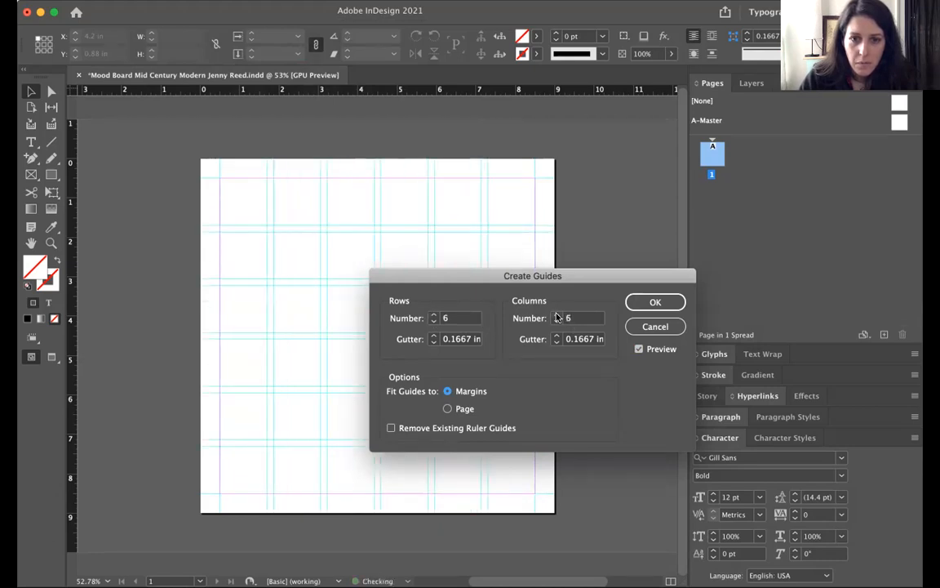
- Set the guide grid to 9 rows and 9 columns and create the guides on the page
{"action": "left_click", "coordinate": [434, 315]}
{"action": "left_click", "coordinate": [434, 315]}
{"action": "left_click", "coordinate": [435, 315]}
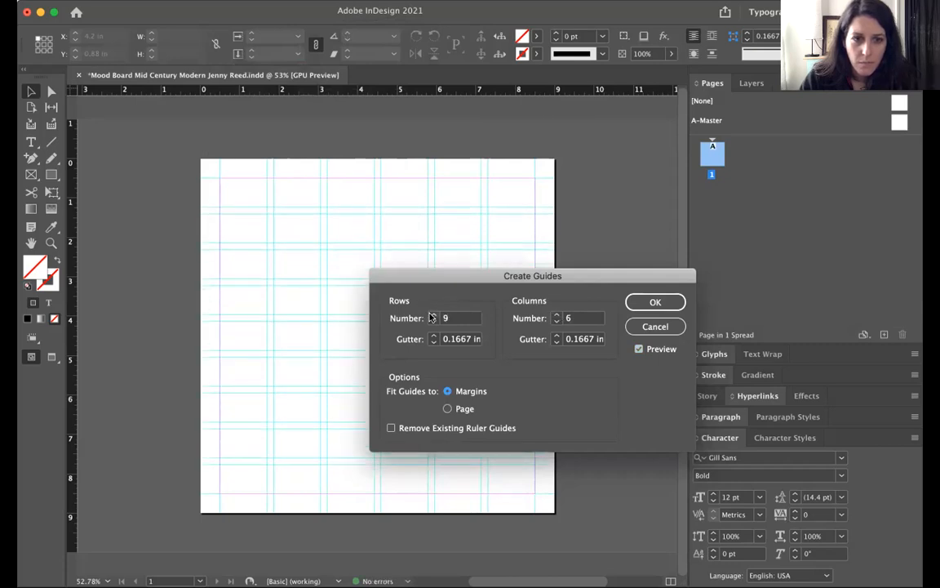
{"action": "left_click", "coordinate": [557, 315]}
{"action": "left_click", "coordinate": [557, 315]}
{"action": "left_click", "coordinate": [557, 315]}
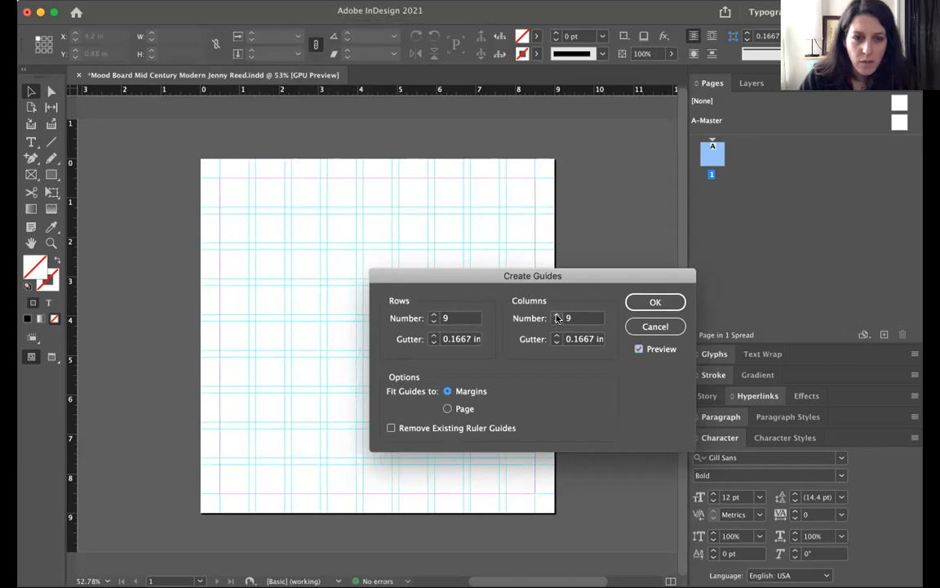
{"action": "left_click", "coordinate": [671, 307]}
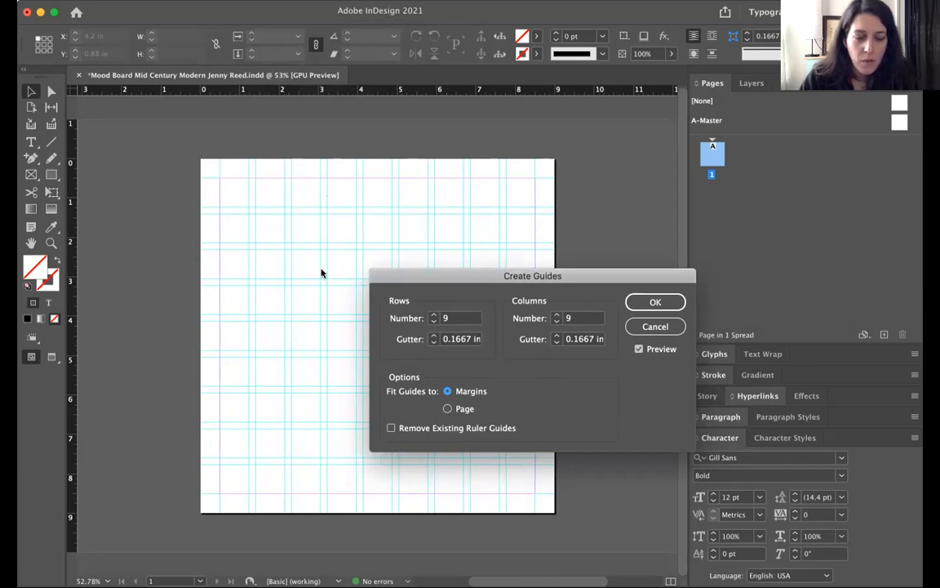
{"action": "mouse_move", "coordinate": [560, 275]}
{"action": "left_mouse_down"}
{"action": "mouse_move", "coordinate": [605, 256]}
{"action": "mouse_move", "coordinate": [559, 234]}
{"action": "mouse_move", "coordinate": [524, 268]}
{"action": "mouse_move", "coordinate": [551, 292]}
{"action": "left_mouse_up"}
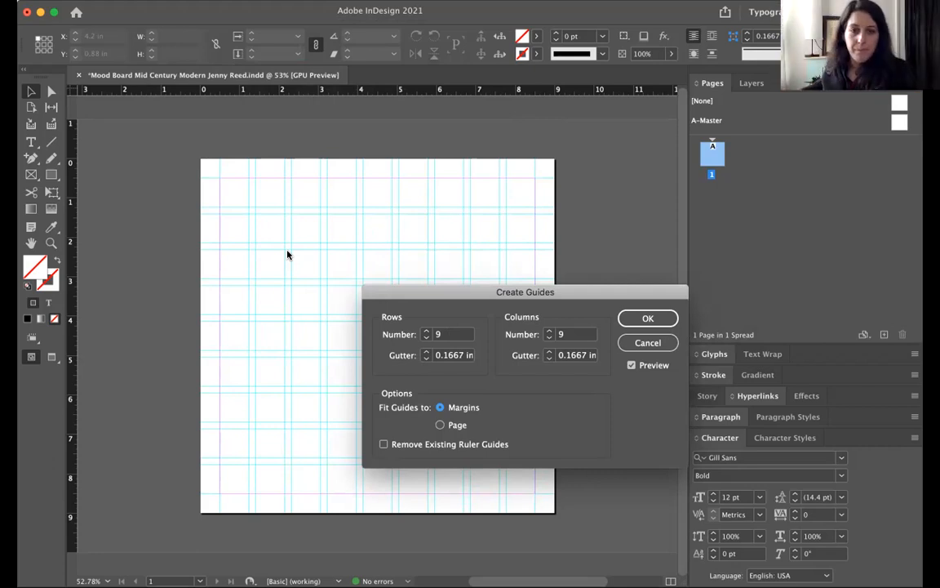
{"action": "left_click", "coordinate": [645, 318]}
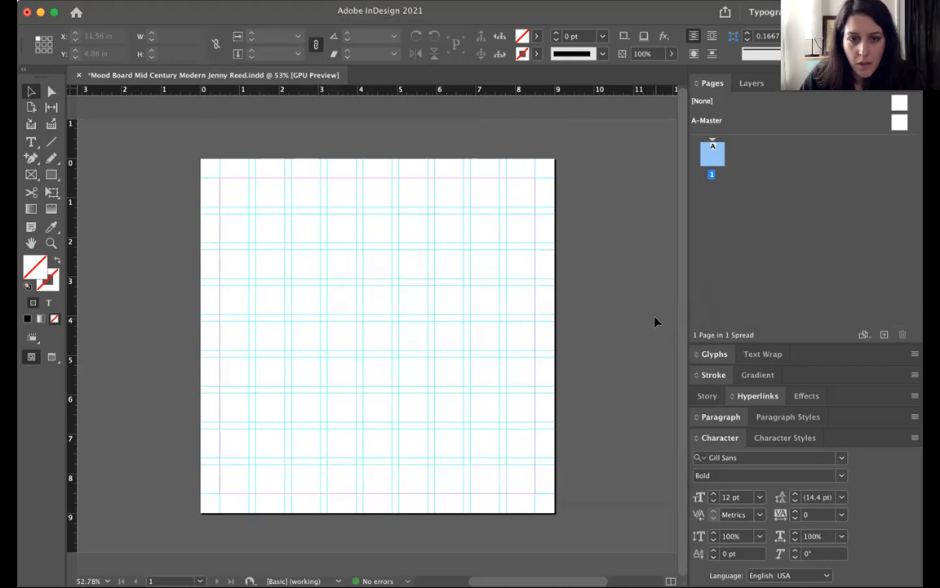
- Draw a rectangle frame about 0.74 in square filling the first grid module at the page's upper-left margin corner
{"action": "left_click", "coordinate": [31, 174]}
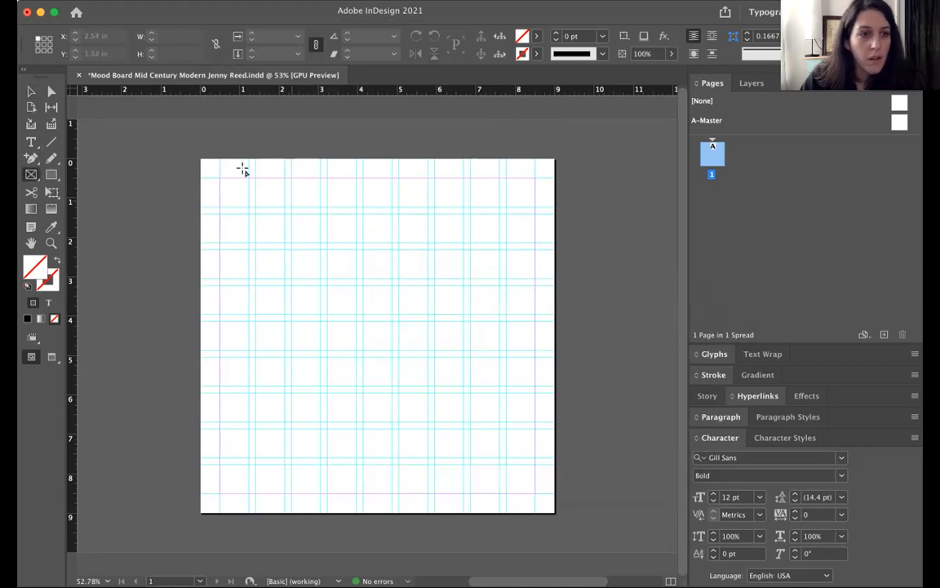
{"action": "left_click_drag", "start_coordinate": [220, 180], "coordinate": [248, 206]}
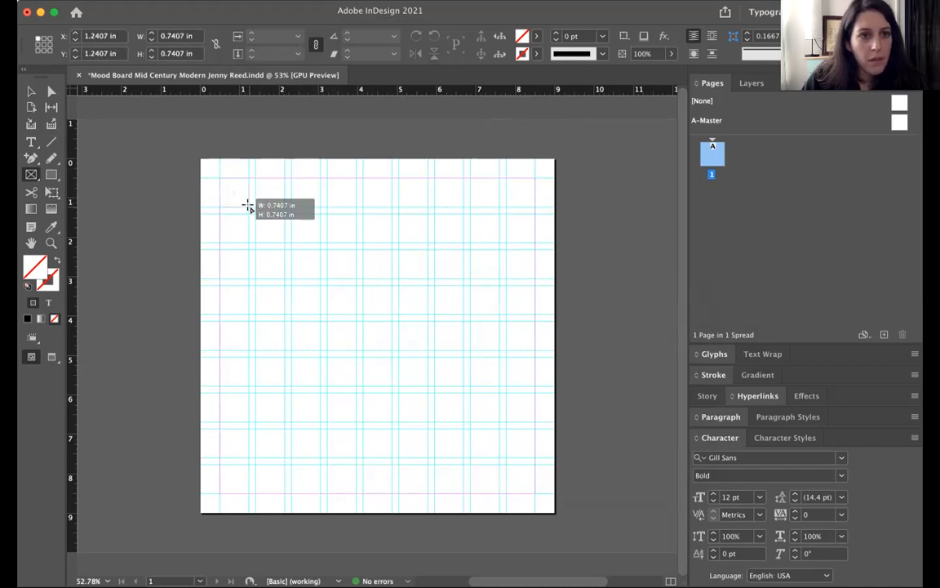
{"action": "left_click_drag", "start_coordinate": [248, 207], "coordinate": [249, 207]}
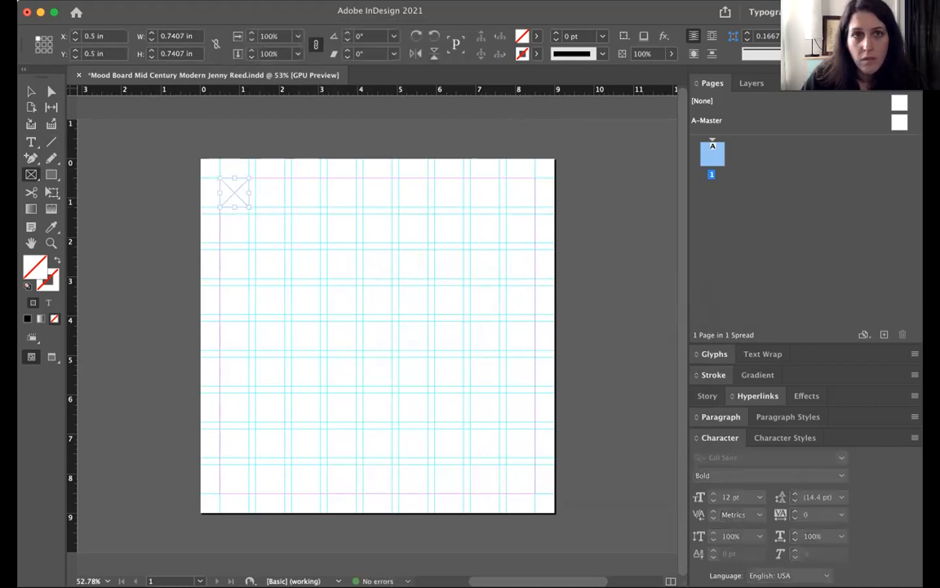
- Check the Snap to Guides setting among the grid and guide options
{"action": "left_click", "coordinate": [312, 7]}
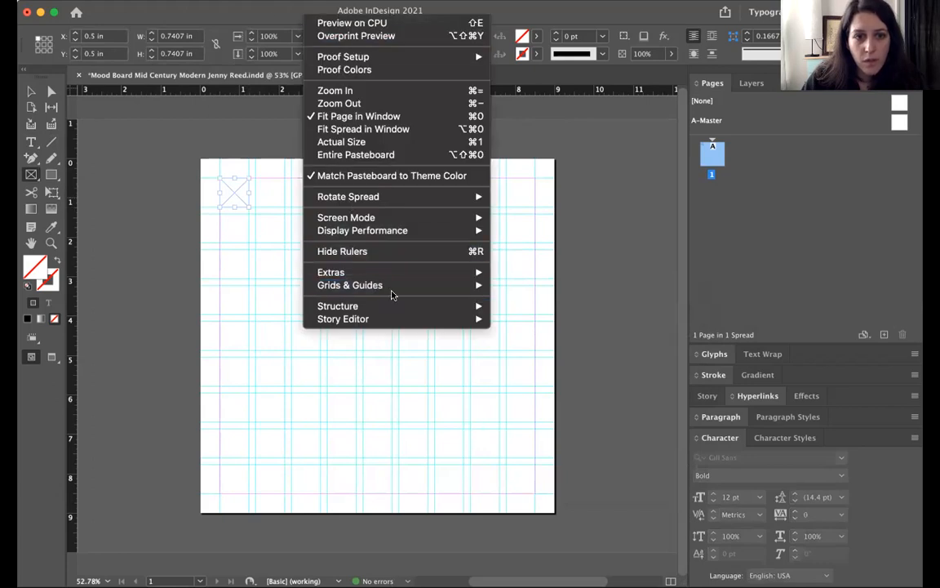
{"action": "mouse_move", "coordinate": [392, 285]}
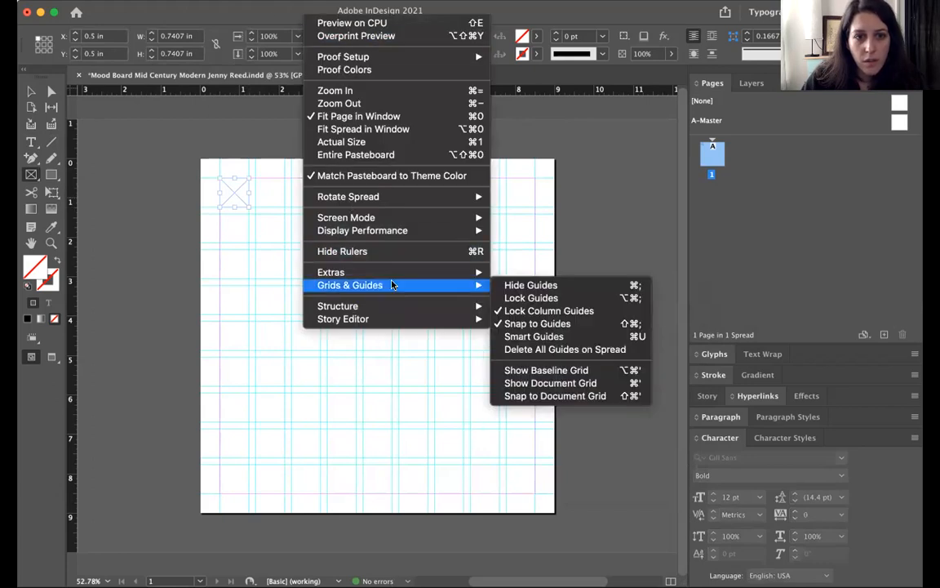
{"action": "left_click", "coordinate": [584, 324]}
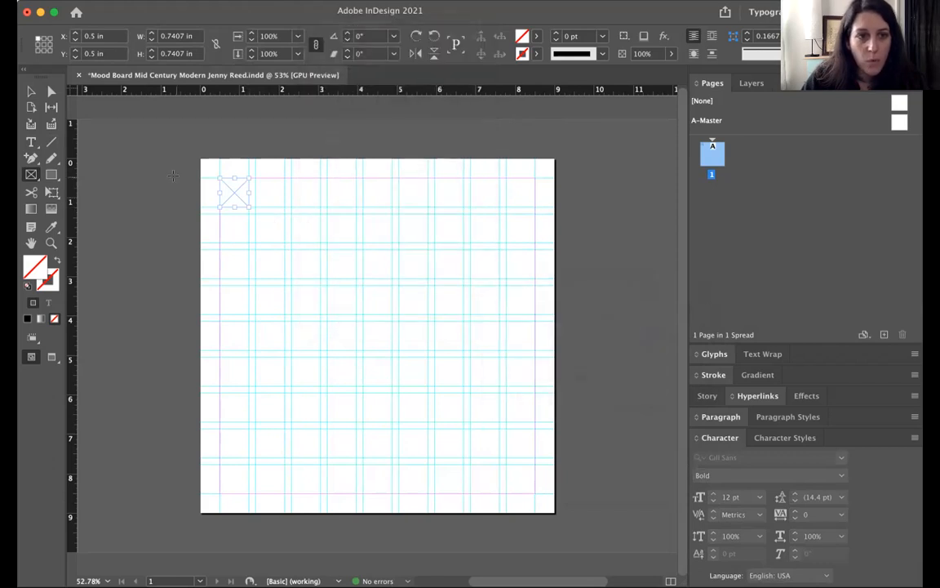
{"action": "left_click_drag", "start_coordinate": [217, 213], "coordinate": [254, 242]}
{"action": "left_click", "coordinate": [34, 89]}
{"action": "key", "text": "Delete"}
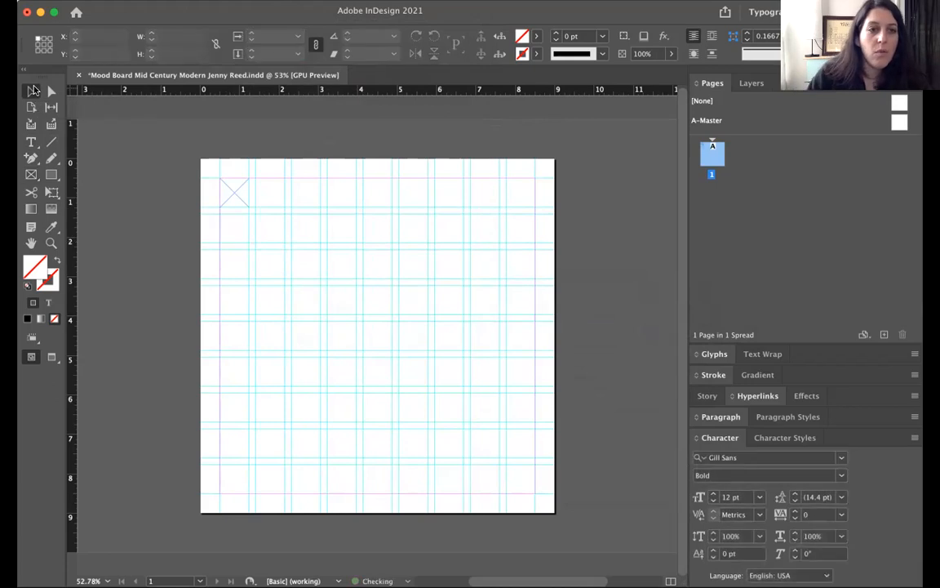
{"action": "left_click", "coordinate": [320, 5]}
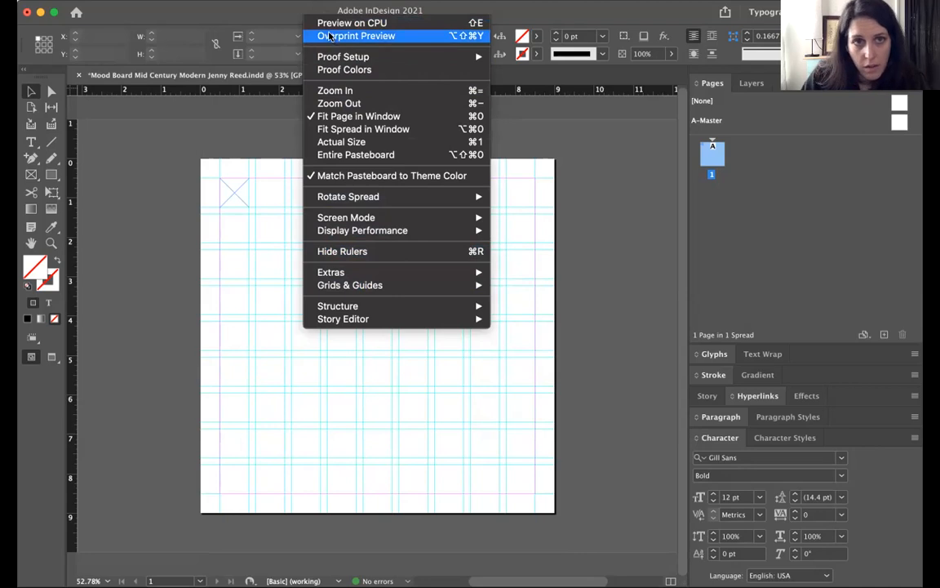
{"action": "mouse_move", "coordinate": [332, 58]}
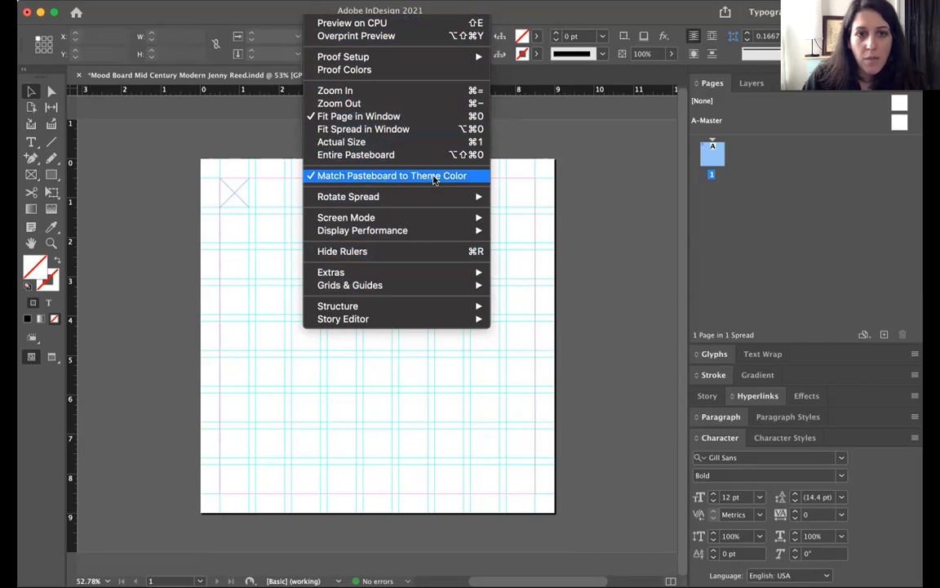
{"action": "mouse_move", "coordinate": [434, 199]}
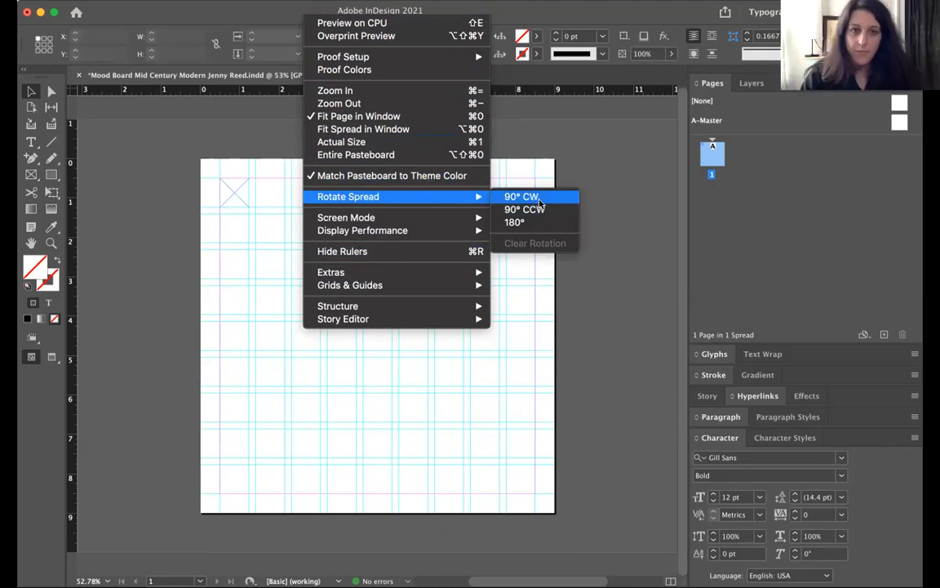
{"action": "mouse_move", "coordinate": [411, 222]}
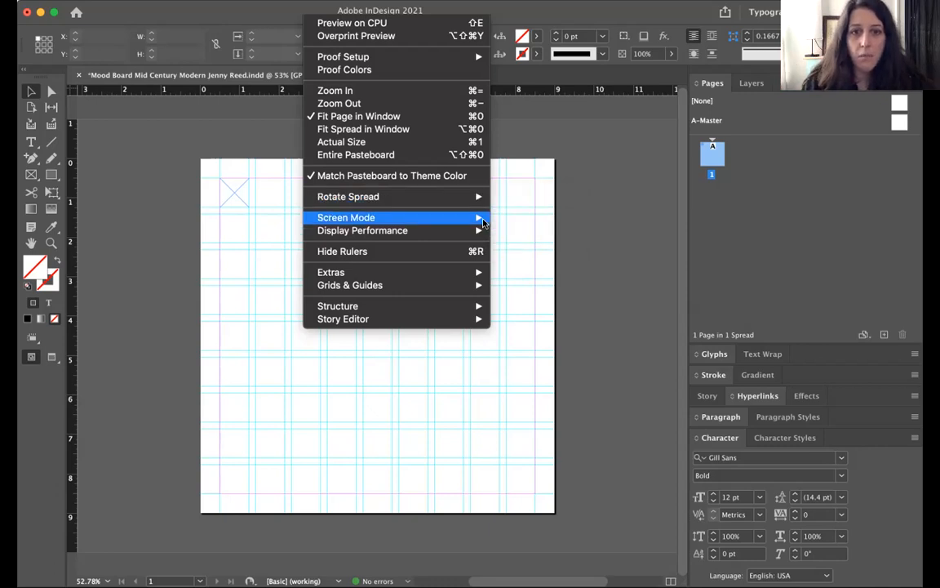
{"action": "mouse_move", "coordinate": [479, 222]}
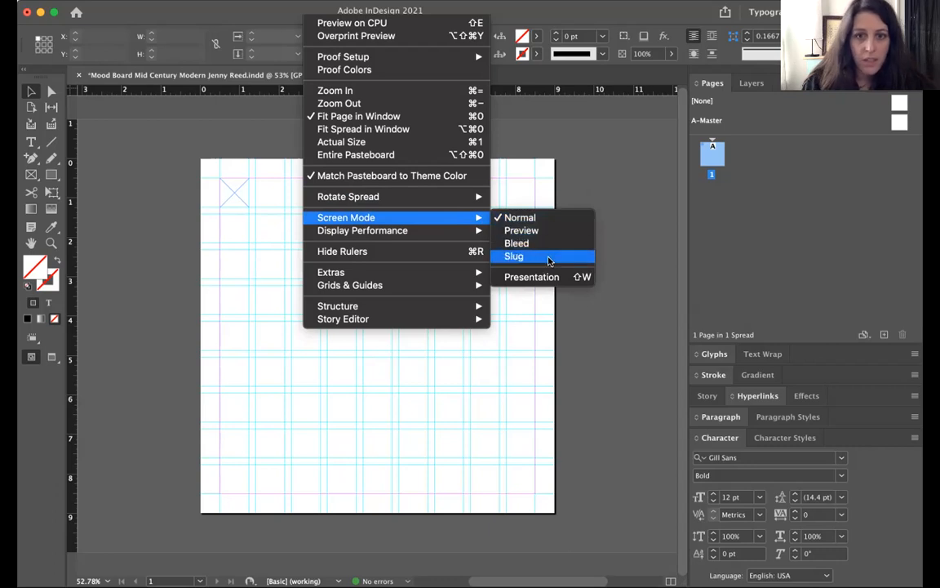
{"action": "left_click", "coordinate": [114, 273]}
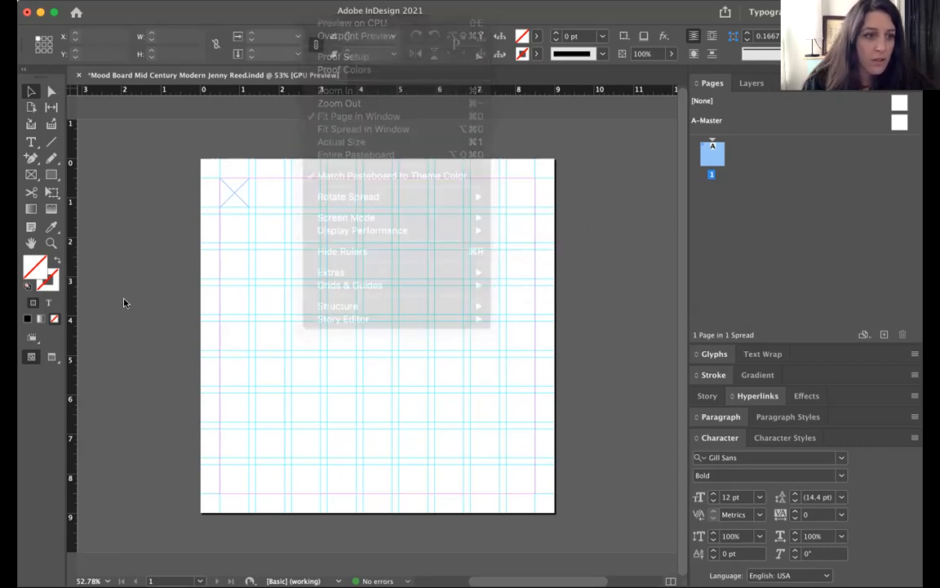
- View the page in the Preview, Bleed, Slug and Presentation screen modes in turn, and leave the full-screen presentation
{"action": "left_click", "coordinate": [51, 356]}
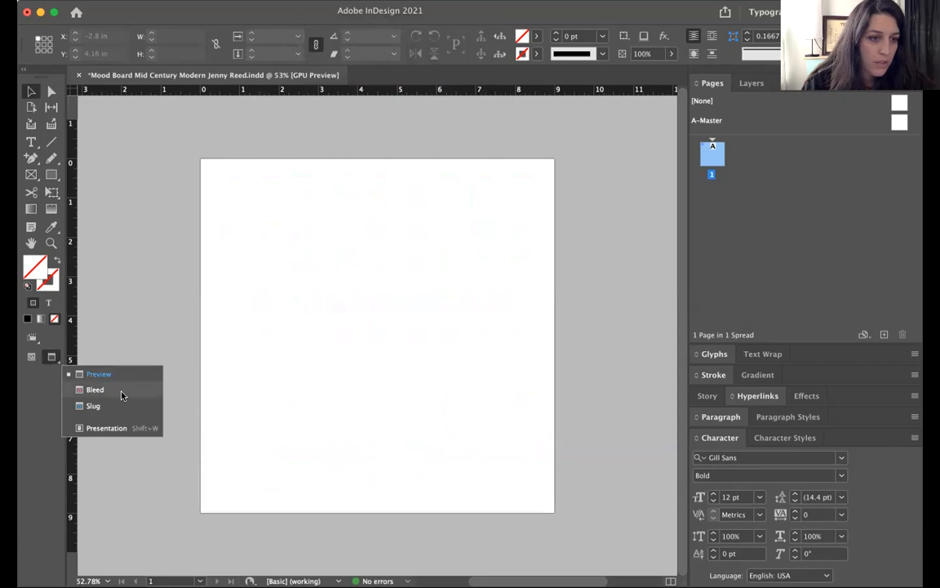
{"action": "left_click", "coordinate": [122, 397]}
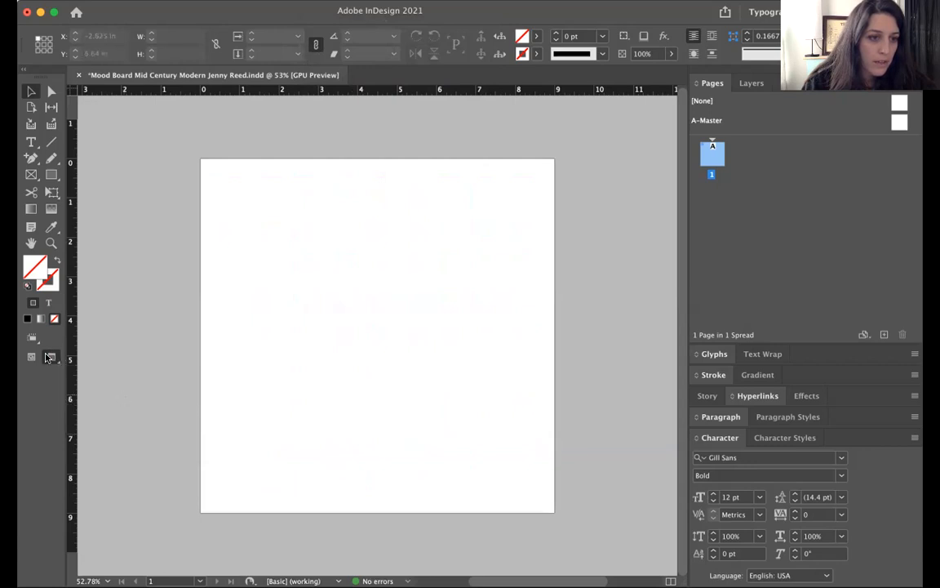
{"action": "left_click", "coordinate": [52, 355]}
{"action": "left_click", "coordinate": [107, 408]}
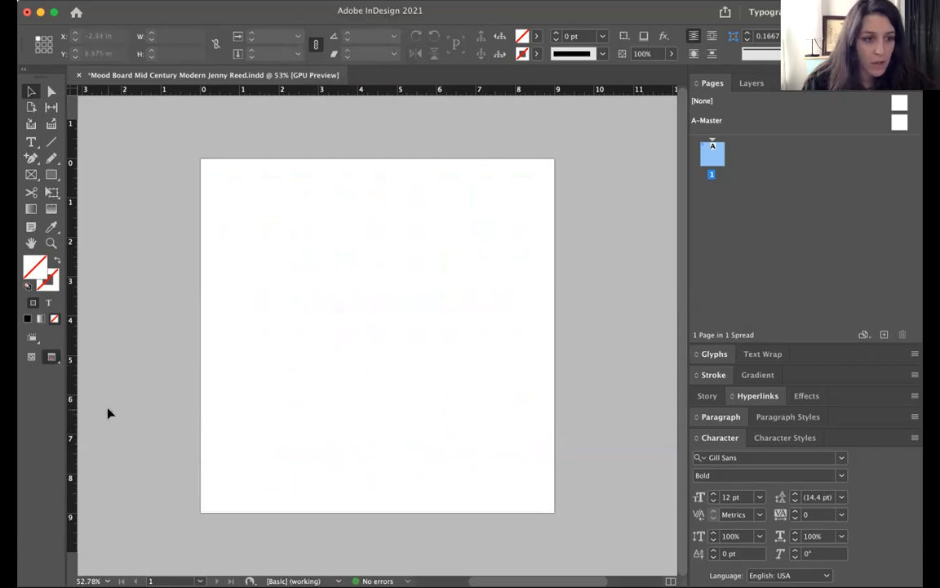
{"action": "left_click", "coordinate": [52, 362]}
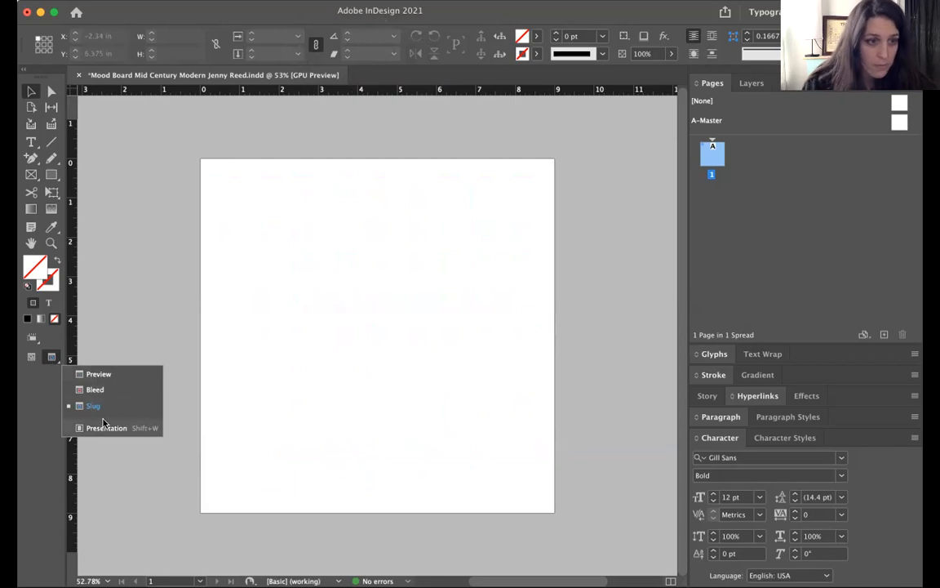
{"action": "left_click", "coordinate": [104, 429]}
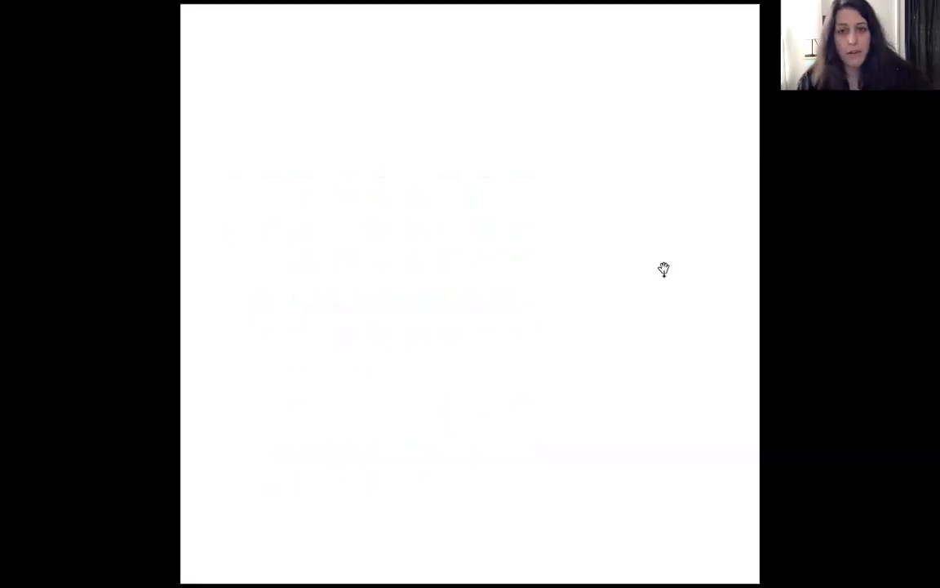
{"action": "key", "text": "Escape"}
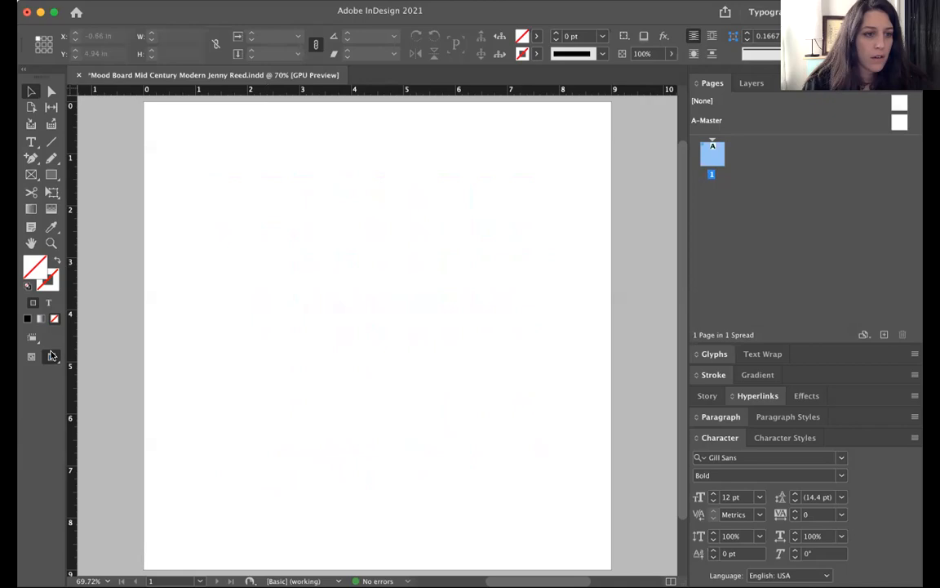
- Toggle the page between the Normal and Preview screen modes, ending in Preview
{"action": "left_click", "coordinate": [51, 356]}
{"action": "left_click", "coordinate": [171, 284]}
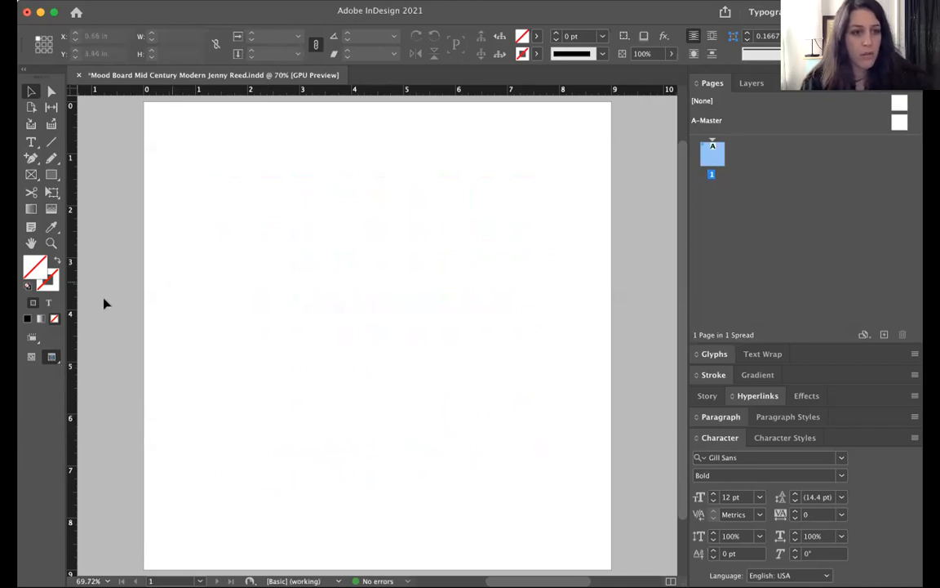
{"action": "key", "text": "w"}
{"action": "key", "text": "w"}
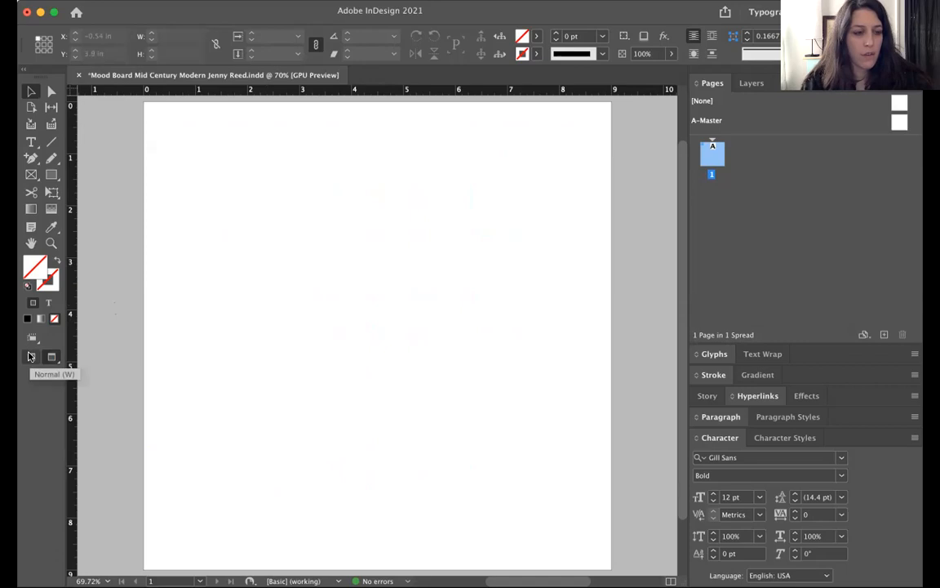
{"action": "left_click", "coordinate": [51, 356]}
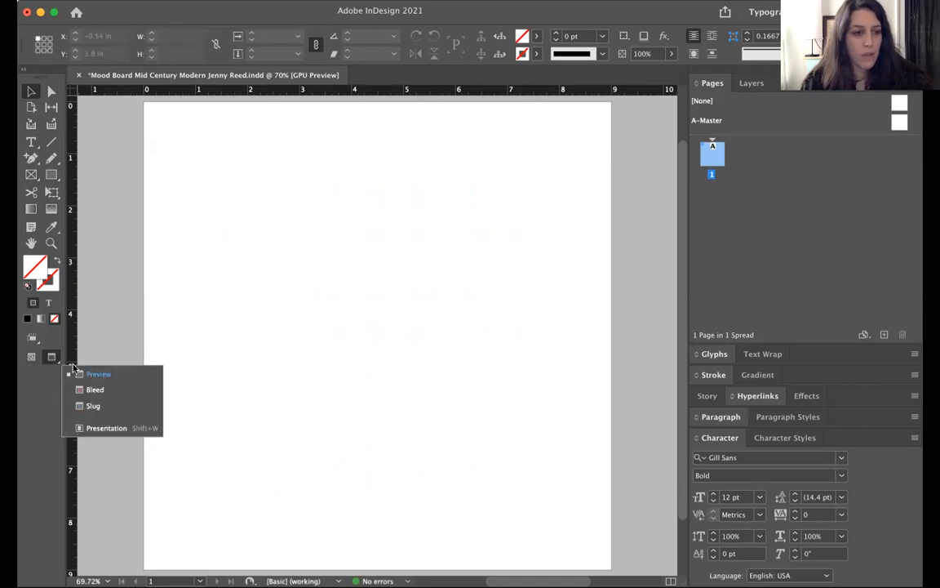
{"action": "left_click", "coordinate": [86, 375]}
{"action": "left_click", "coordinate": [315, 6]}
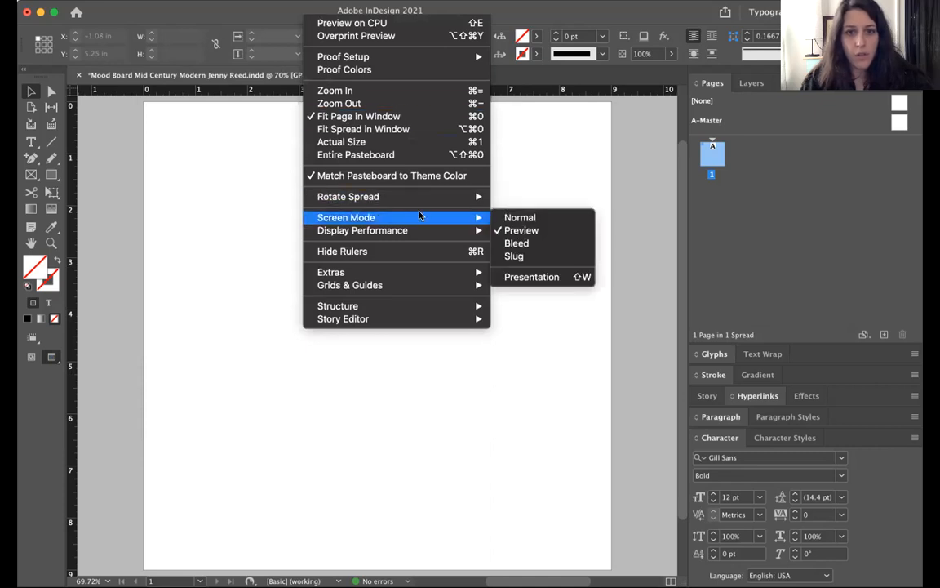
{"action": "mouse_move", "coordinate": [445, 231]}
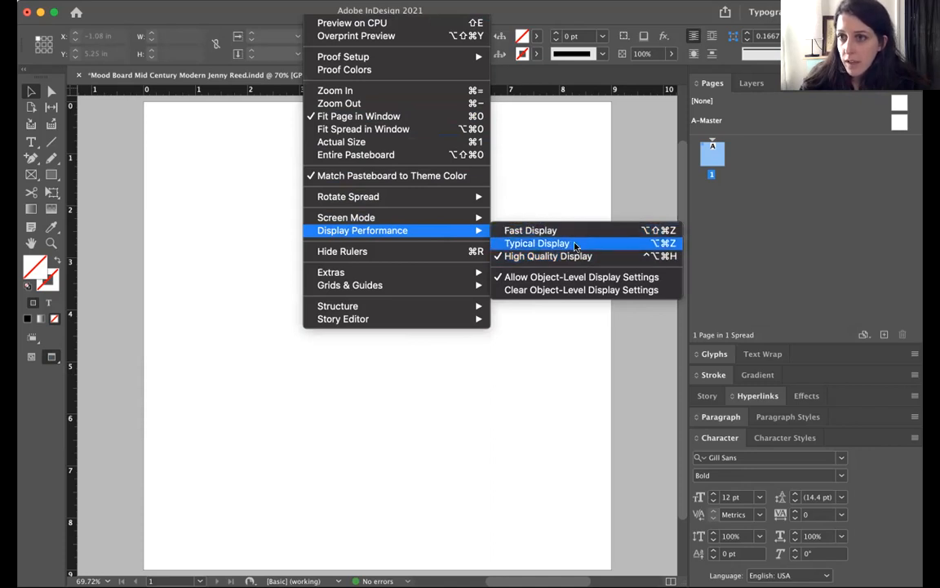
{"action": "left_click", "coordinate": [178, 258]}
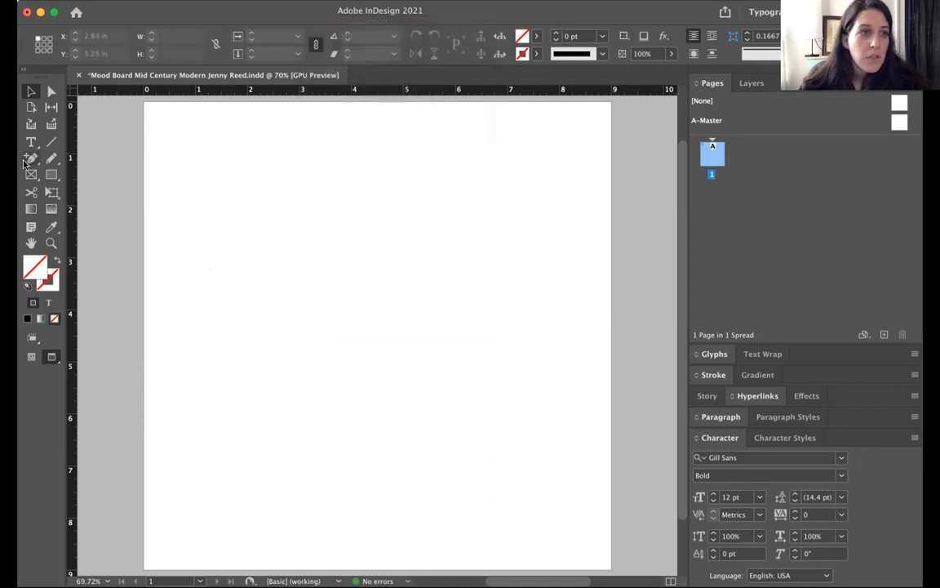
- Return to the Normal screen mode and place PHIL-Opera.jpg from the Desktop into the small frame in the first grid module
{"action": "left_click", "coordinate": [32, 174]}
{"action": "key", "text": "w"}
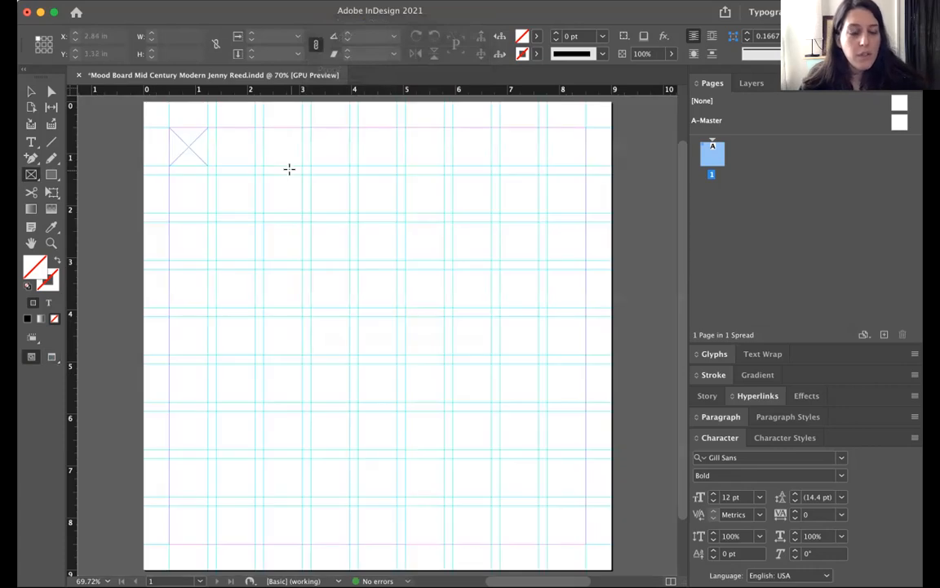
{"action": "key", "text": "v"}
{"action": "left_click", "coordinate": [187, 135]}
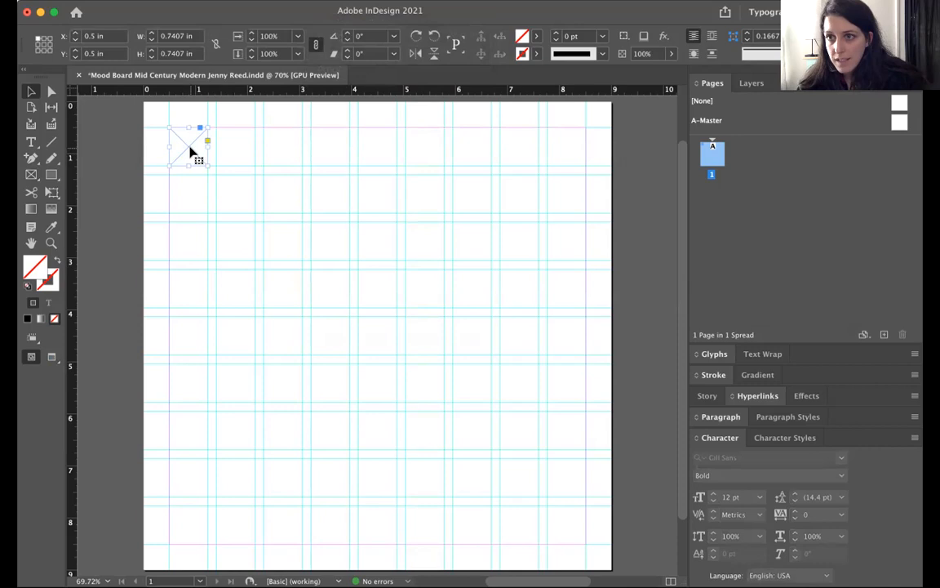
{"action": "key", "text": "super+d"}
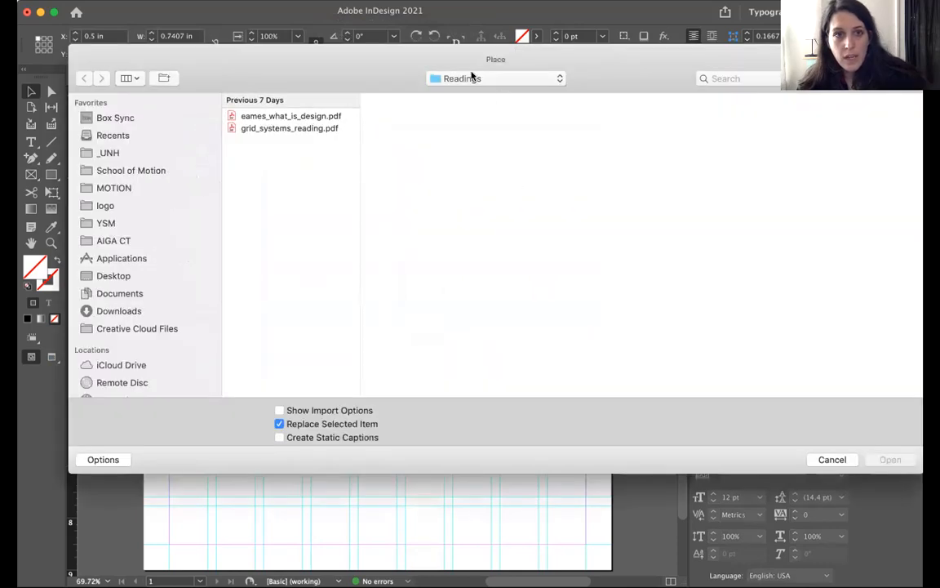
{"action": "left_click", "coordinate": [472, 76]}
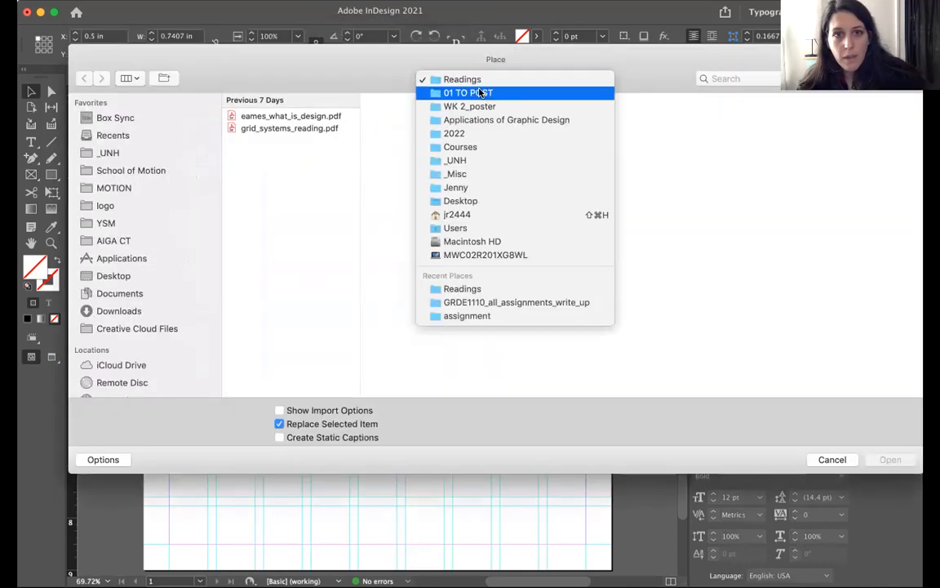
{"action": "left_click", "coordinate": [390, 251]}
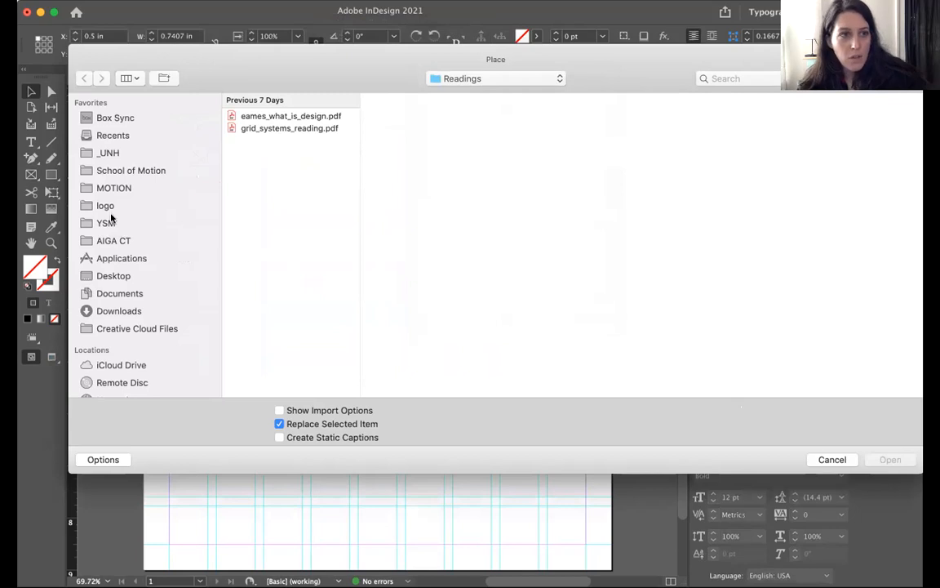
{"action": "left_click", "coordinate": [110, 275]}
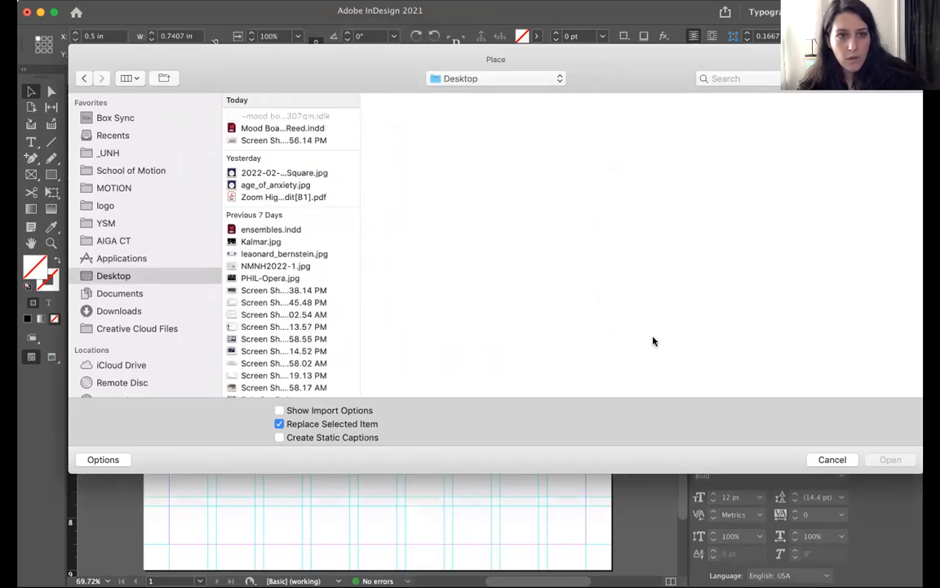
{"action": "left_click", "coordinate": [242, 141]}
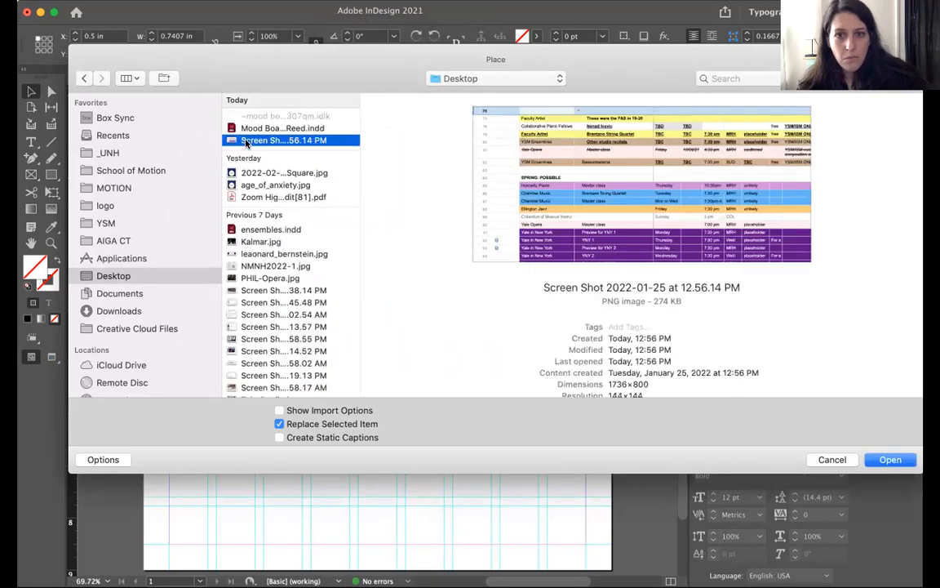
{"action": "scroll", "coordinate": [312, 305], "scroll_direction": "down", "scroll_amount": 1}
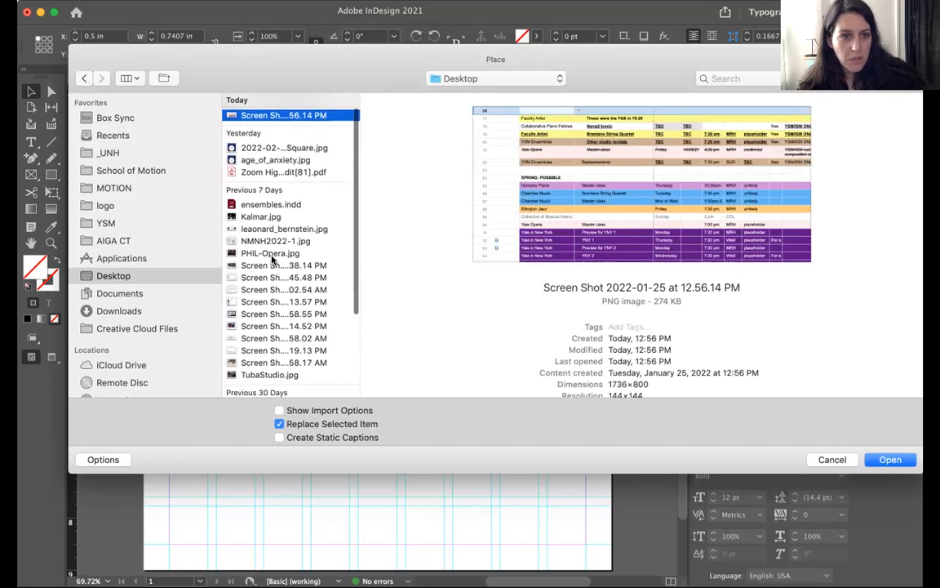
{"action": "left_click", "coordinate": [273, 253]}
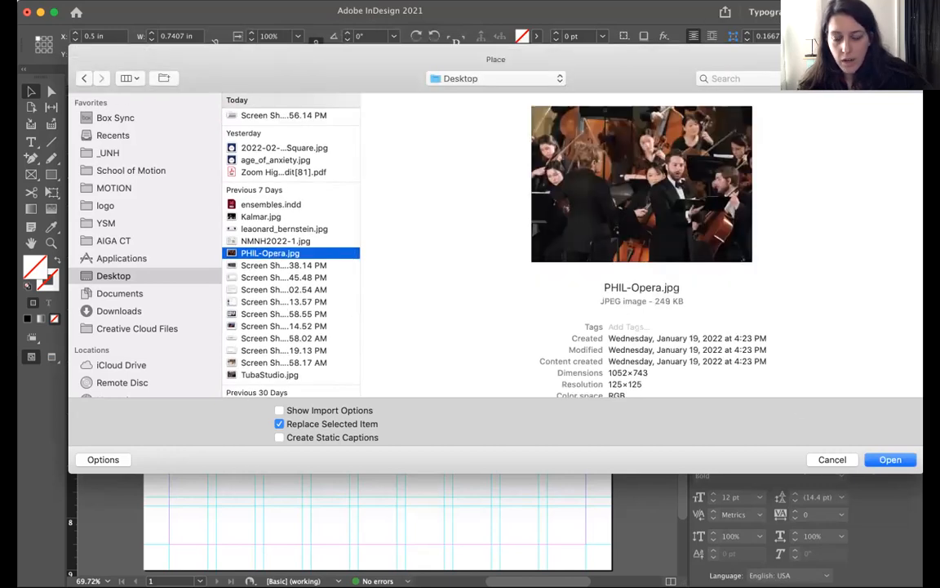
{"action": "left_click", "coordinate": [894, 460]}
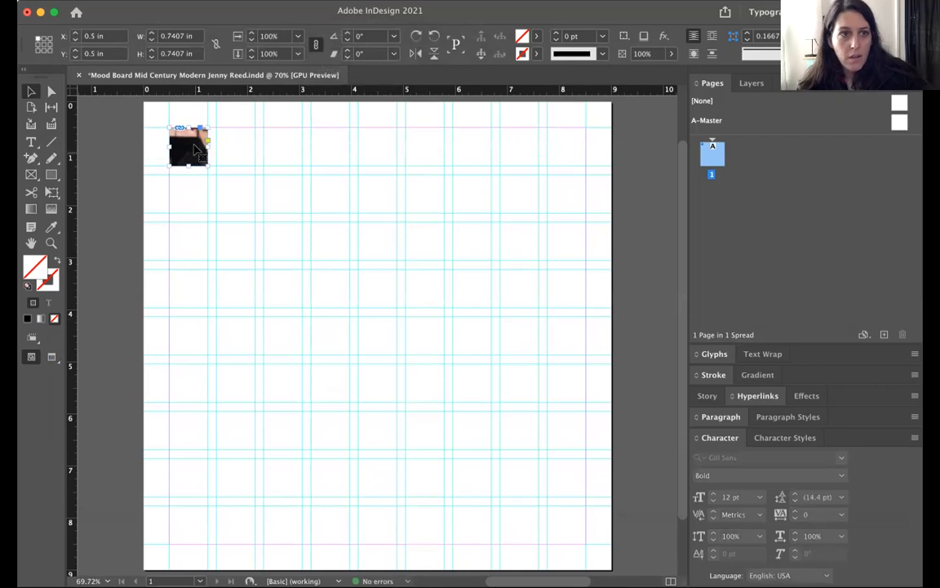
- Enlarge the image frame to 5.26 in square along the grid guides and fill it proportionally with the photo
{"action": "left_click_drag", "start_coordinate": [206, 160], "coordinate": [442, 393]}
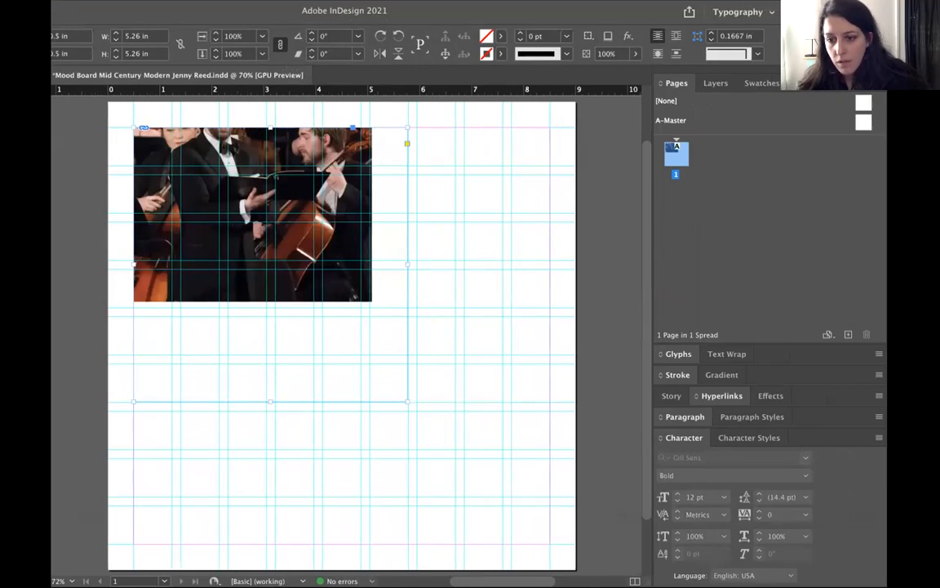
{"action": "key", "text": "super+d"}
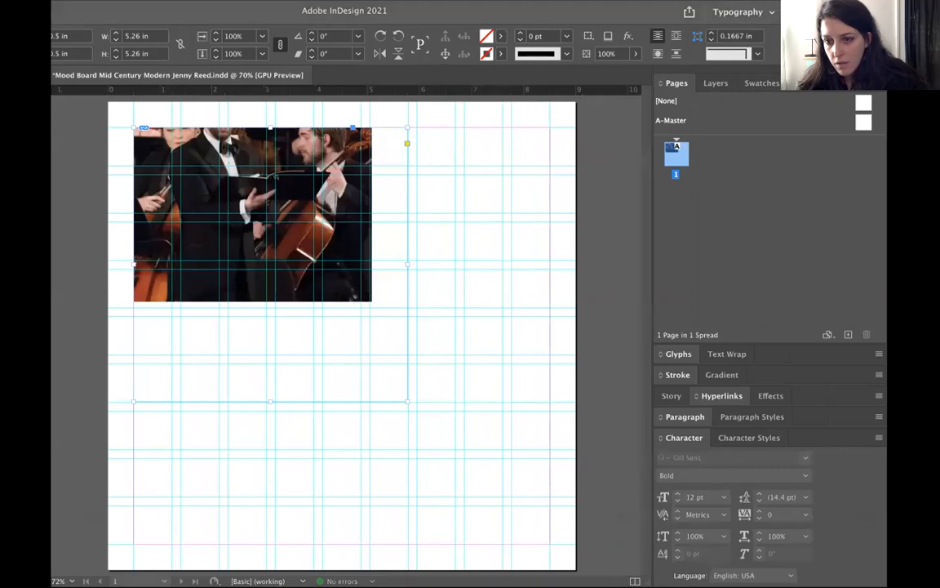
{"action": "left_click", "coordinate": [709, 218]}
{"action": "left_click_drag", "start_coordinate": [887, 585], "coordinate": [938, 586]}
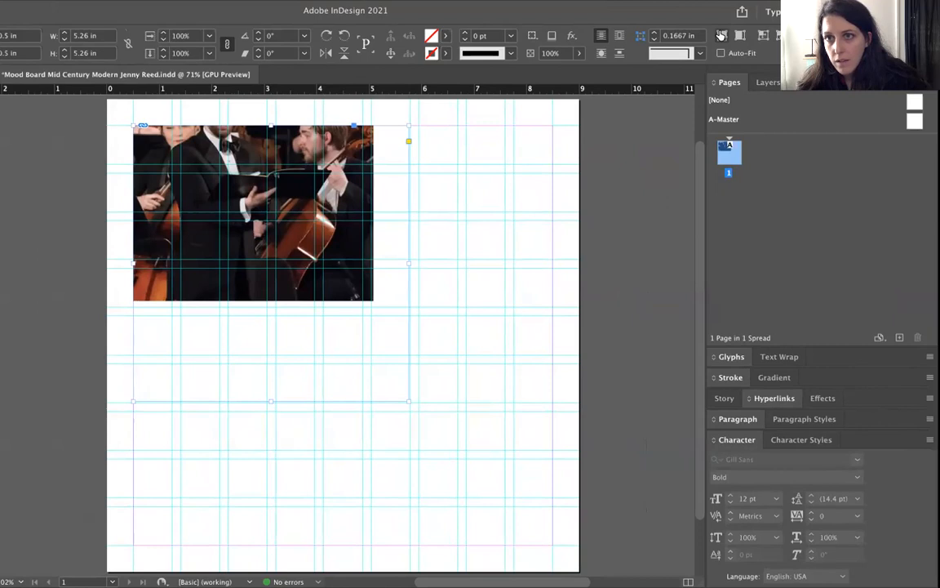
{"action": "left_click", "coordinate": [722, 36]}
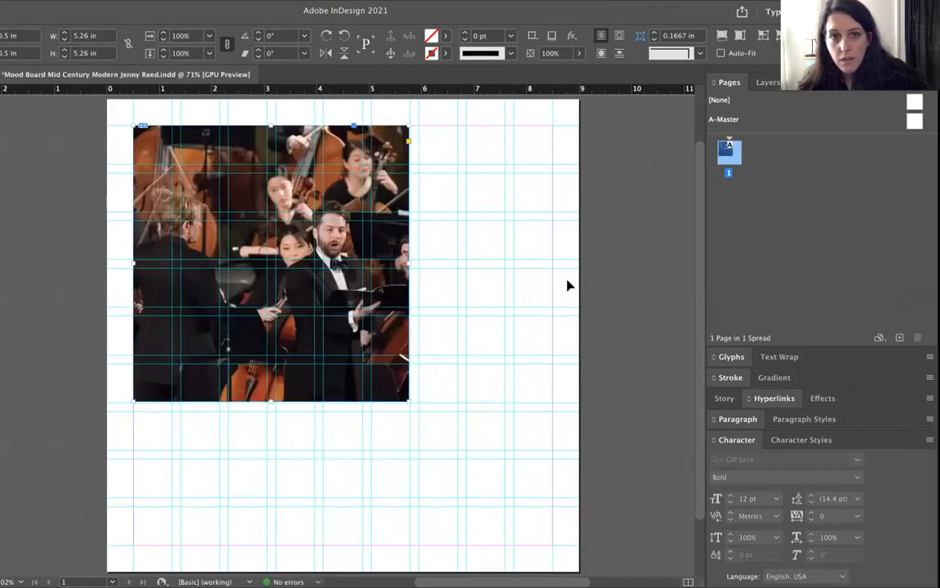
- Fit the photo proportionally inside the frame so that the whole image shows uncropped
{"action": "double_click", "coordinate": [233, 375]}
{"action": "left_click", "coordinate": [317, 469]}
{"action": "left_click", "coordinate": [361, 351]}
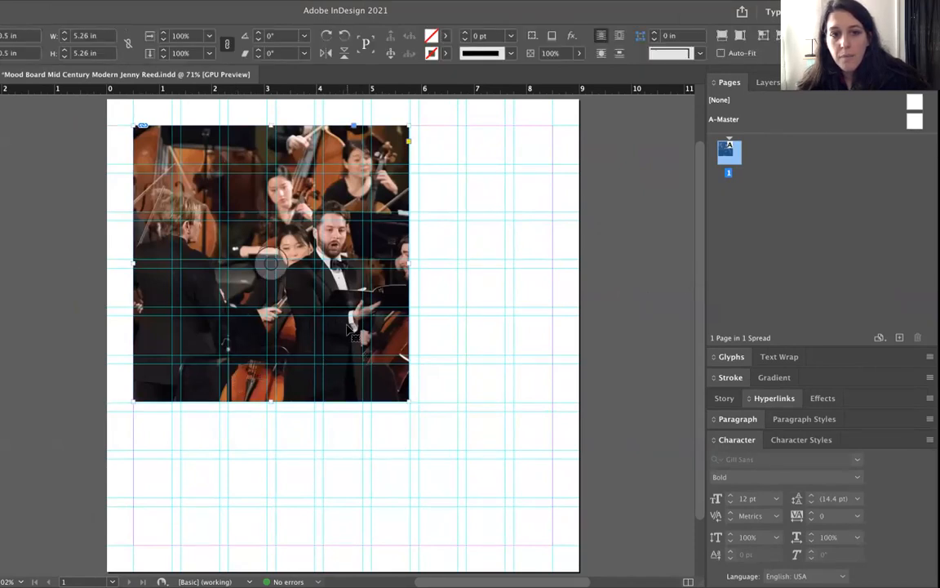
{"action": "left_click", "coordinate": [368, 425]}
{"action": "left_click", "coordinate": [349, 396]}
{"action": "left_click", "coordinate": [741, 42]}
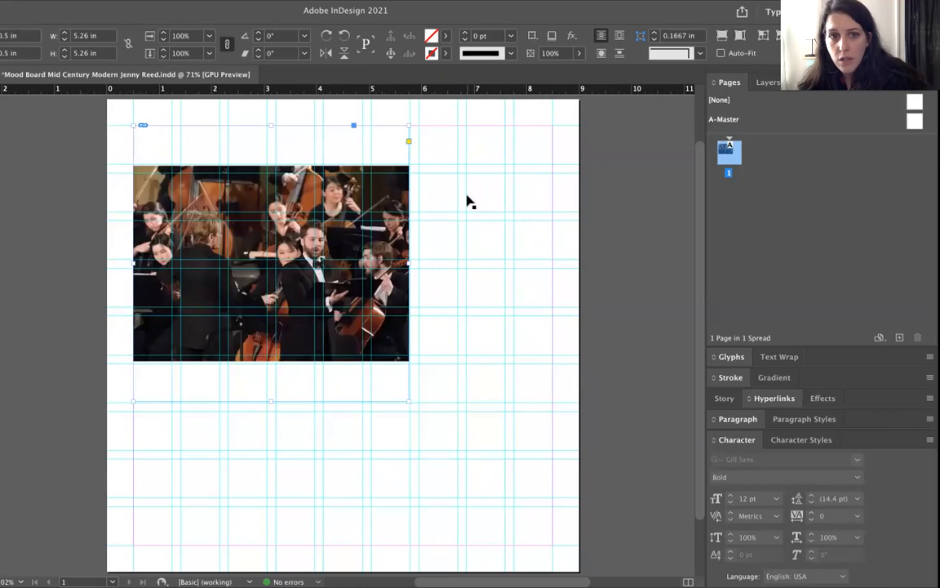
- Fill the frame proportionally with the photo and shift the photo to the left inside the frame
{"action": "left_click", "coordinate": [721, 37]}
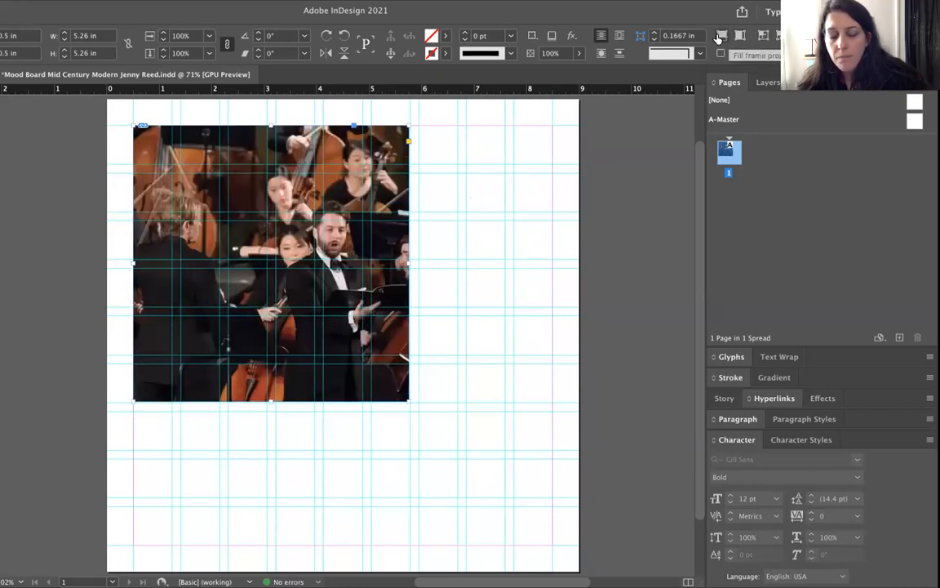
{"action": "left_click", "coordinate": [346, 380]}
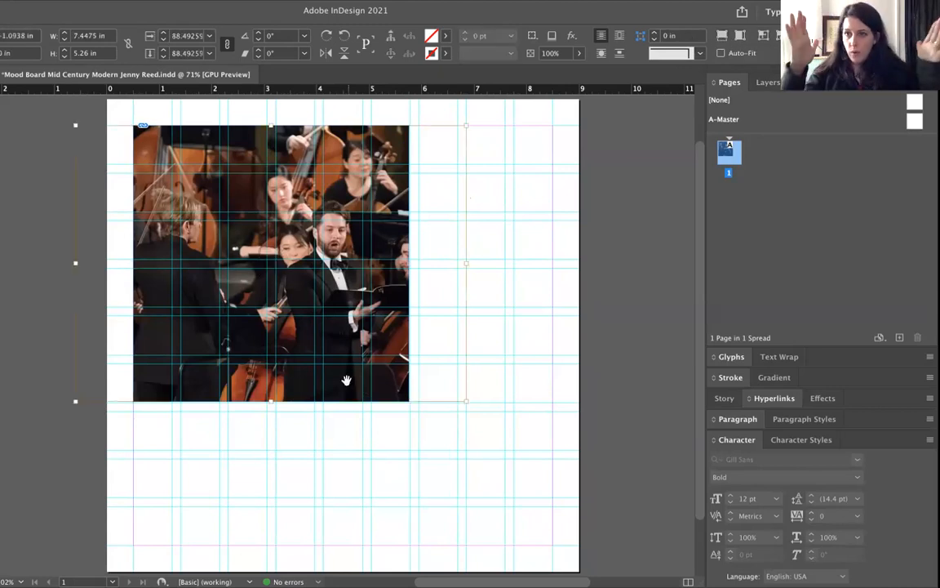
{"action": "left_click_drag", "start_coordinate": [346, 381], "coordinate": [323, 380]}
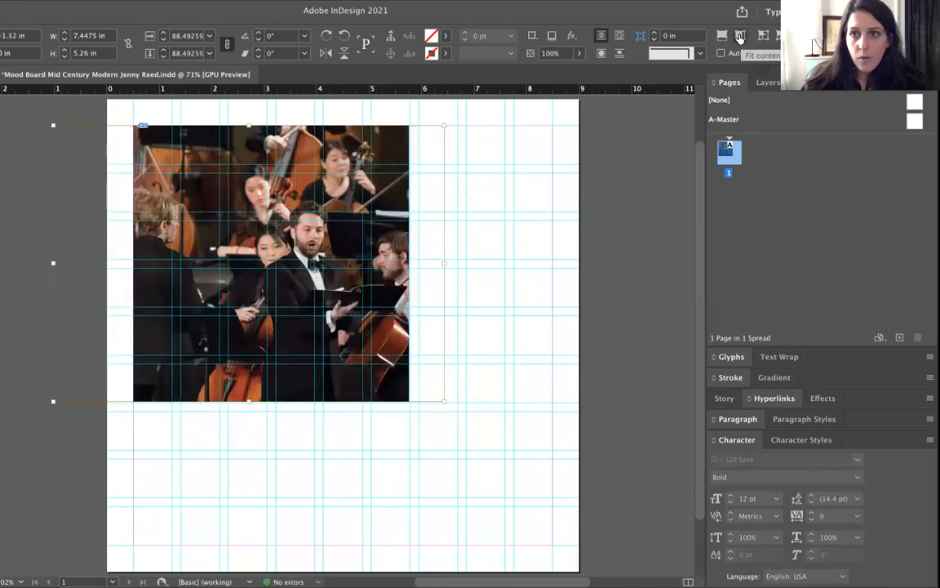
- Fit the whole photo proportionally inside the frame and reselect the image frame
{"action": "left_click", "coordinate": [739, 37]}
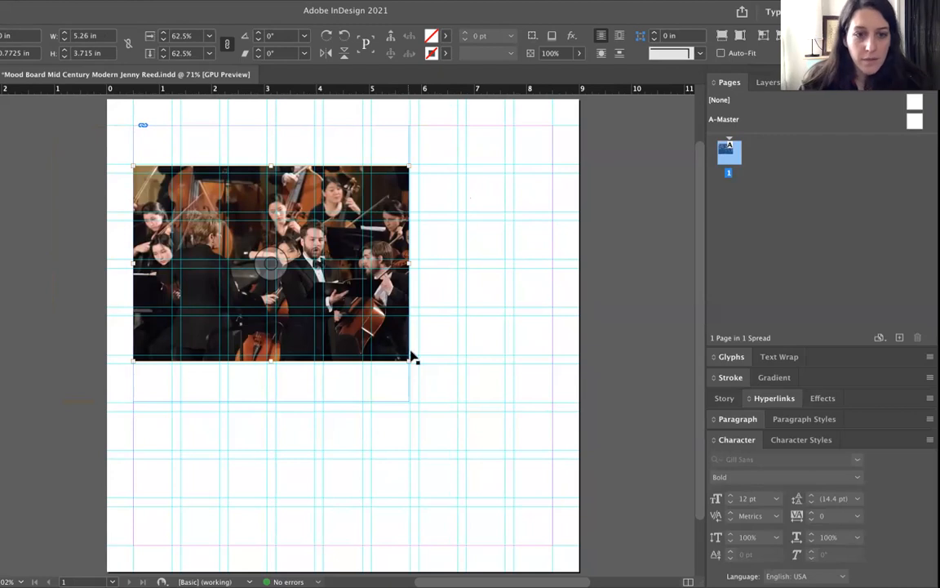
{"action": "left_click", "coordinate": [585, 363]}
{"action": "left_click", "coordinate": [252, 353]}
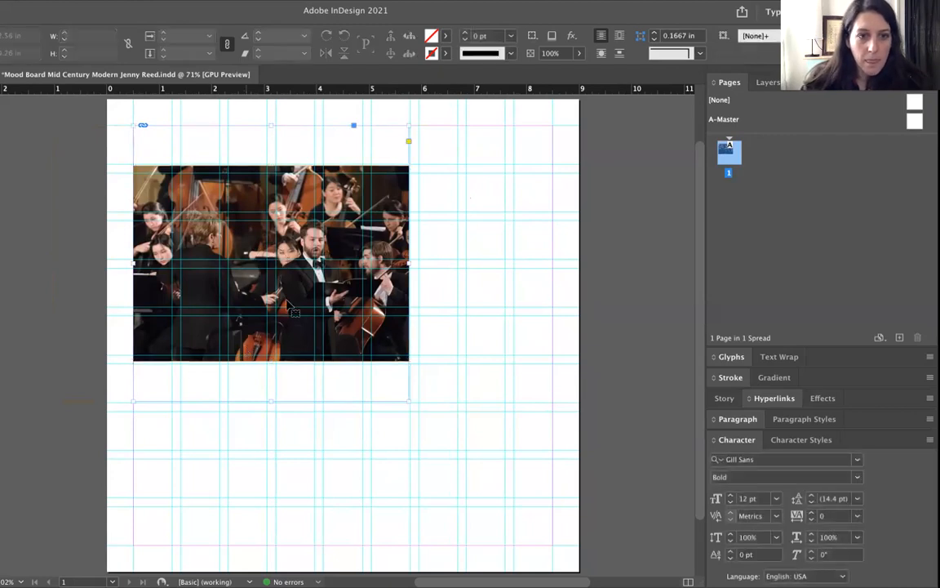
- Fill the frame proportionally with the photo and reposition the photo farther left so the singer and the cellist beside him both show
{"action": "left_click", "coordinate": [723, 37]}
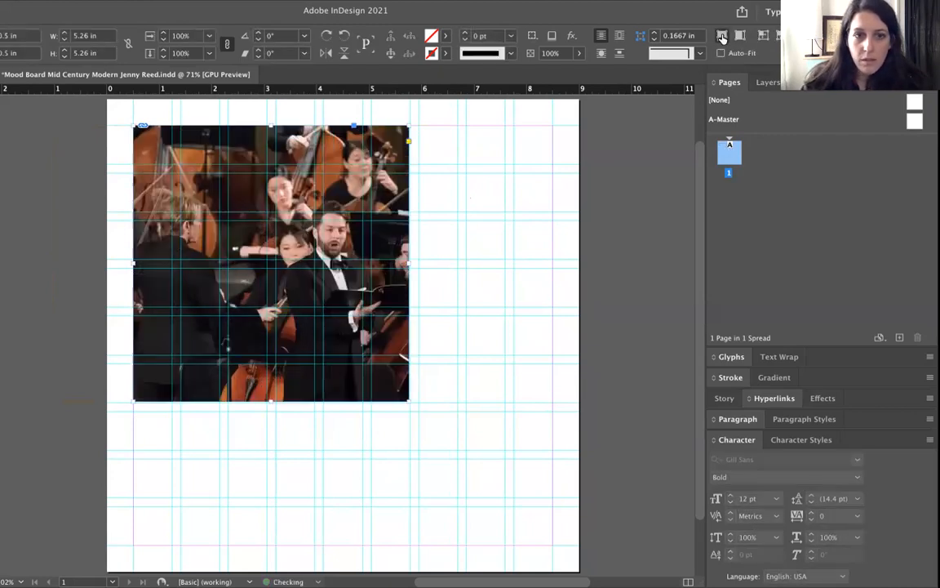
{"action": "double_click", "coordinate": [323, 382]}
{"action": "left_click", "coordinate": [342, 427]}
{"action": "left_click", "coordinate": [340, 390]}
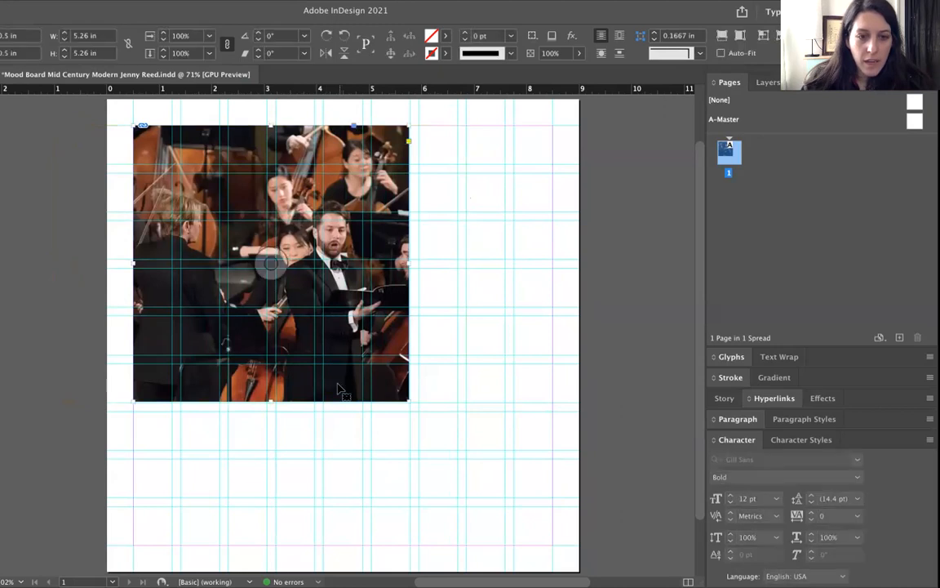
{"action": "mouse_move", "coordinate": [340, 389]}
{"action": "left_mouse_down"}
{"action": "mouse_move", "coordinate": [296, 389]}
{"action": "mouse_move", "coordinate": [344, 399]}
{"action": "mouse_move", "coordinate": [390, 385]}
{"action": "mouse_move", "coordinate": [308, 385]}
{"action": "mouse_move", "coordinate": [373, 362]}
{"action": "mouse_move", "coordinate": [326, 350]}
{"action": "mouse_move", "coordinate": [340, 375]}
{"action": "mouse_move", "coordinate": [331, 381]}
{"action": "left_mouse_up"}
{"action": "left_click_drag", "start_coordinate": [394, 388], "coordinate": [340, 393]}
{"action": "left_click", "coordinate": [348, 438]}
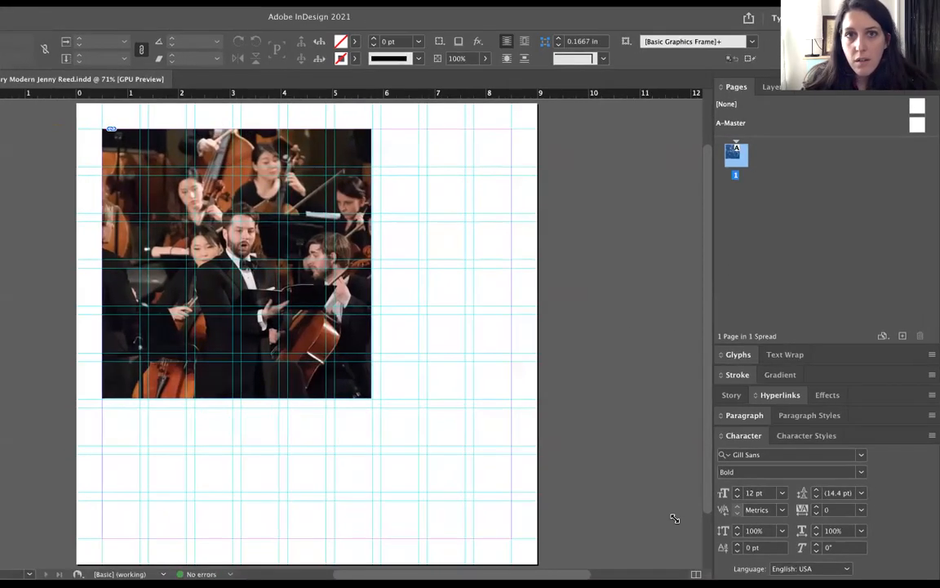
{"action": "mouse_move", "coordinate": [674, 518]}
{"action": "left_mouse_down"}
{"action": "mouse_move", "coordinate": [699, 510]}
{"action": "mouse_move", "coordinate": [668, 507]}
{"action": "left_mouse_up"}
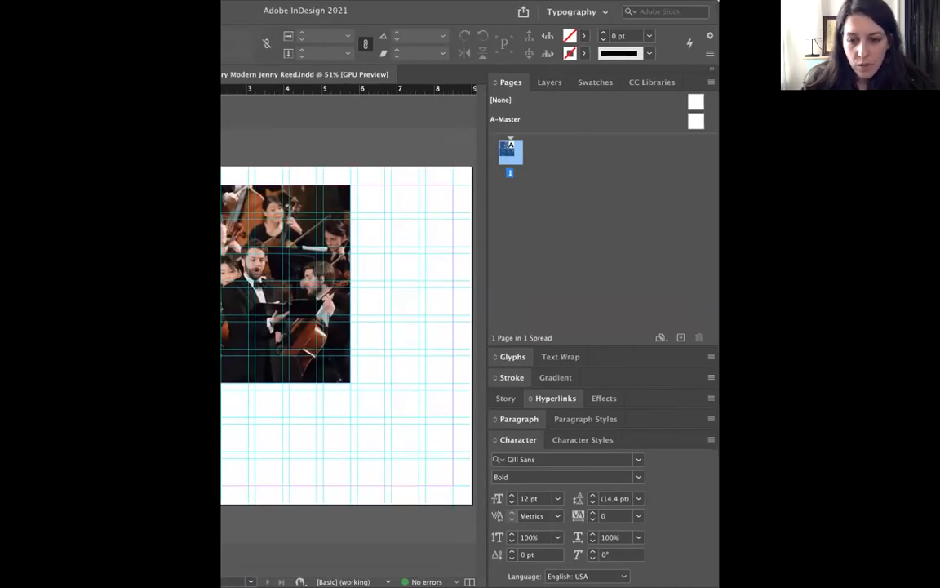
{"action": "left_click_drag", "start_coordinate": [719, 585], "coordinate": [855, 586]}
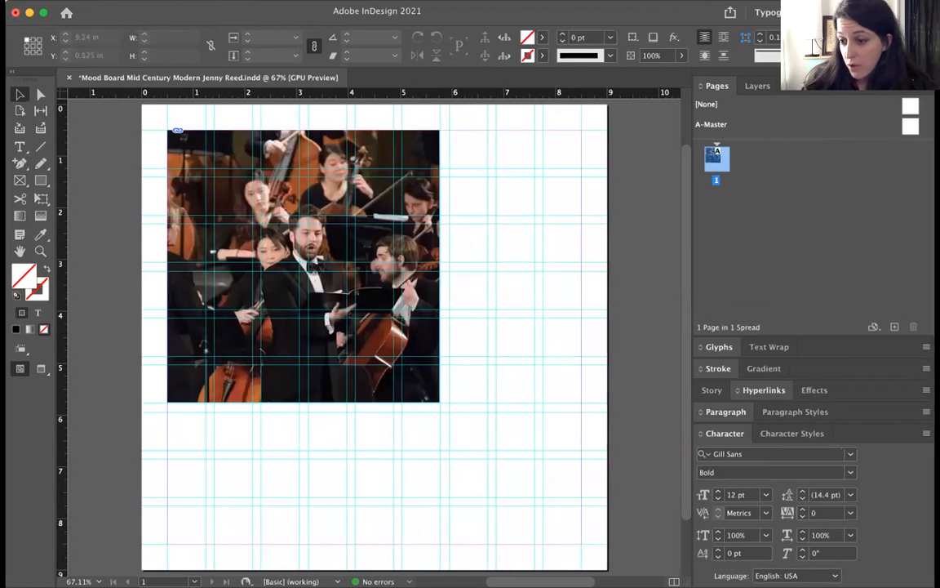
{"action": "key", "text": "super+Tab"}
{"action": "left_click", "coordinate": [647, 158]}
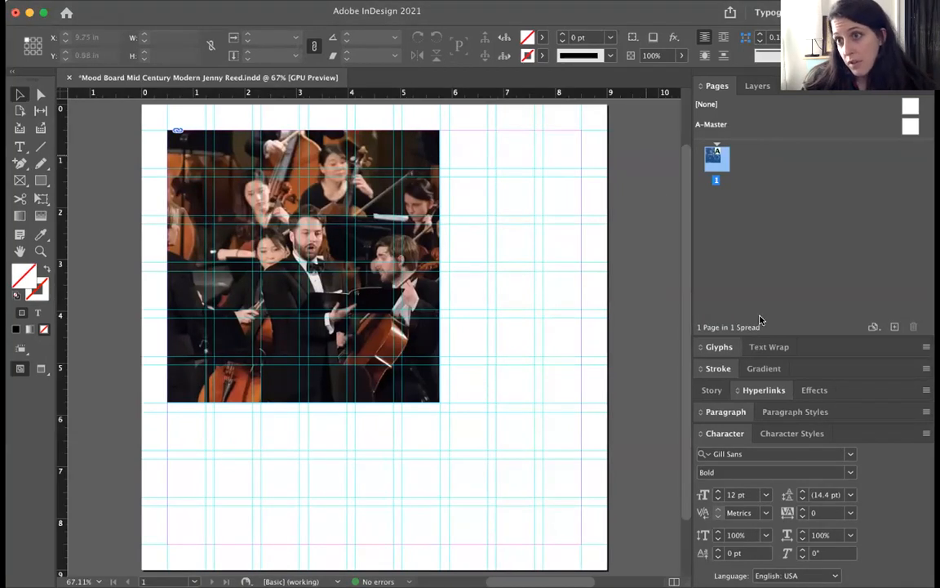
{"action": "key", "text": "super+Tab"}
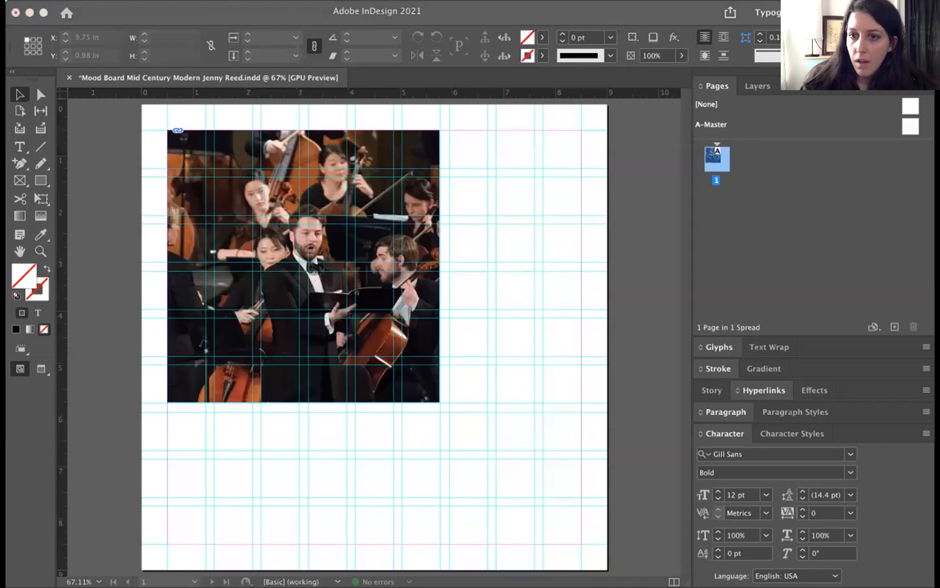
{"action": "left_click", "coordinate": [675, 253]}
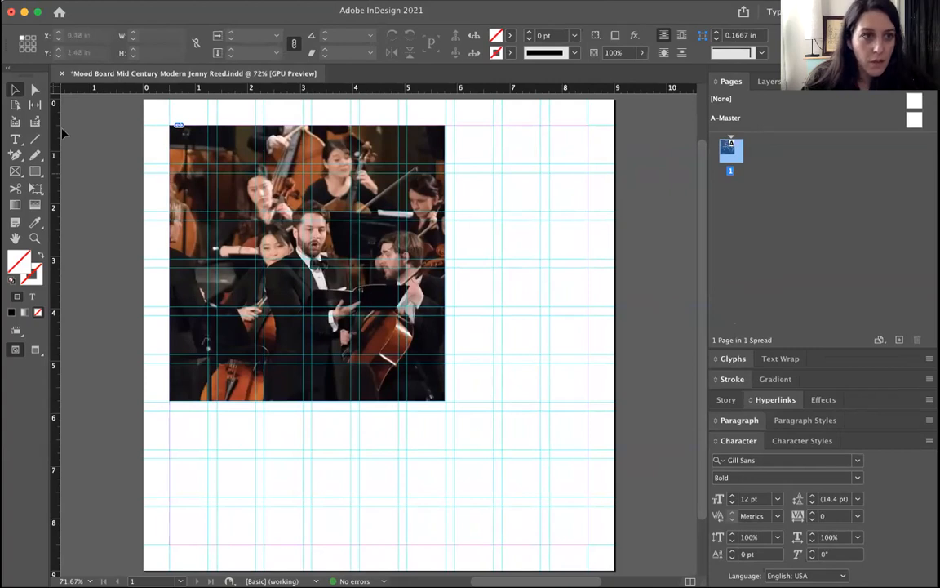
- Check the page in Preview mode, return to Normal, and move the photo frame off the page onto the pasteboard at its left
{"action": "key", "text": "w"}
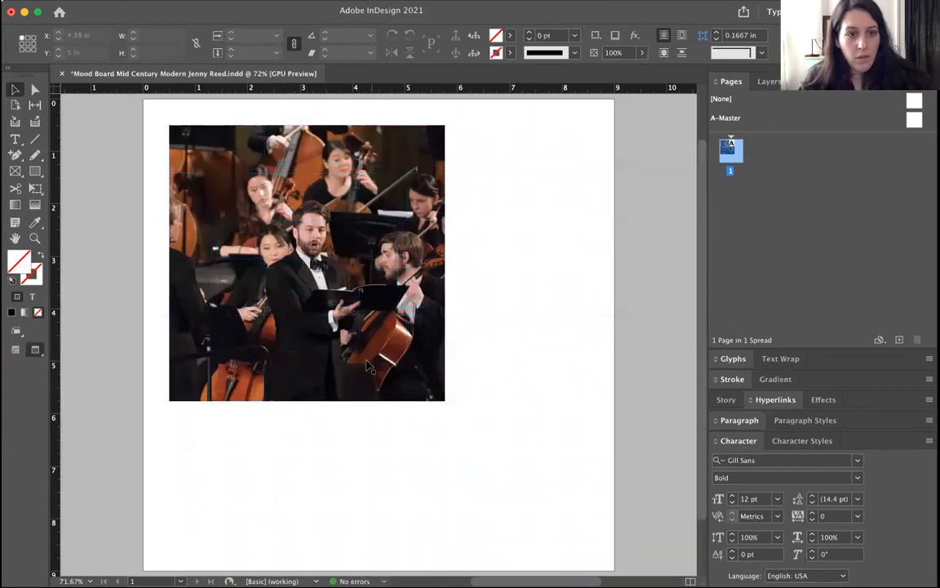
{"action": "key", "text": "w"}
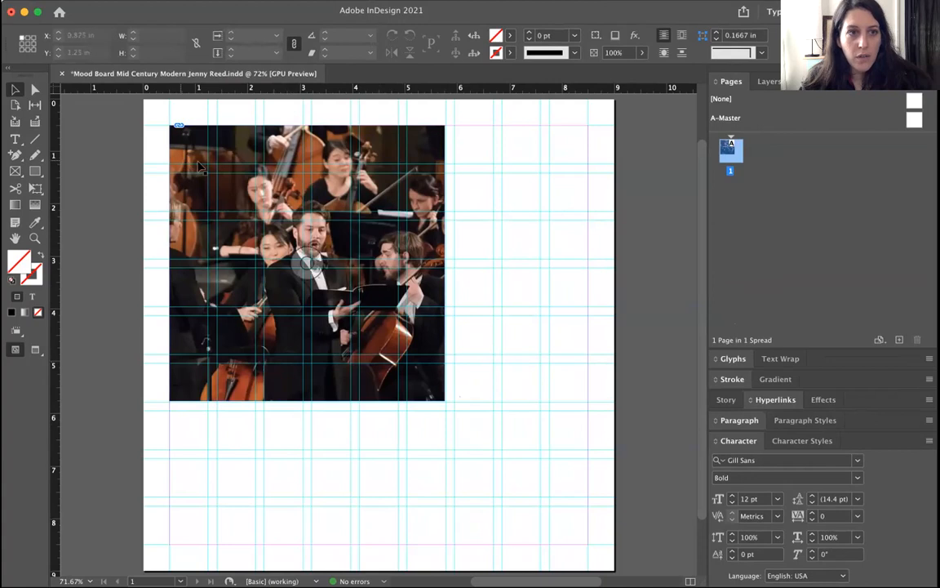
{"action": "left_click", "coordinate": [426, 149]}
{"action": "left_click_drag", "start_coordinate": [426, 149], "coordinate": [98, 196]}
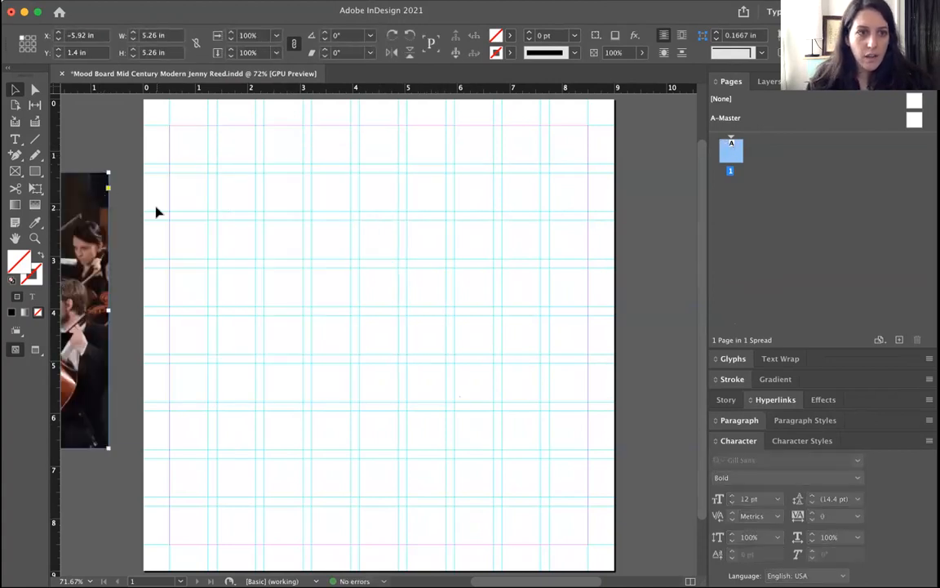
- Examine the photo on the pasteboard and the pasteboard's extent around the page at different magnifications
{"action": "scroll", "coordinate": [157, 210], "scroll_direction": "left", "scroll_amount": 5}
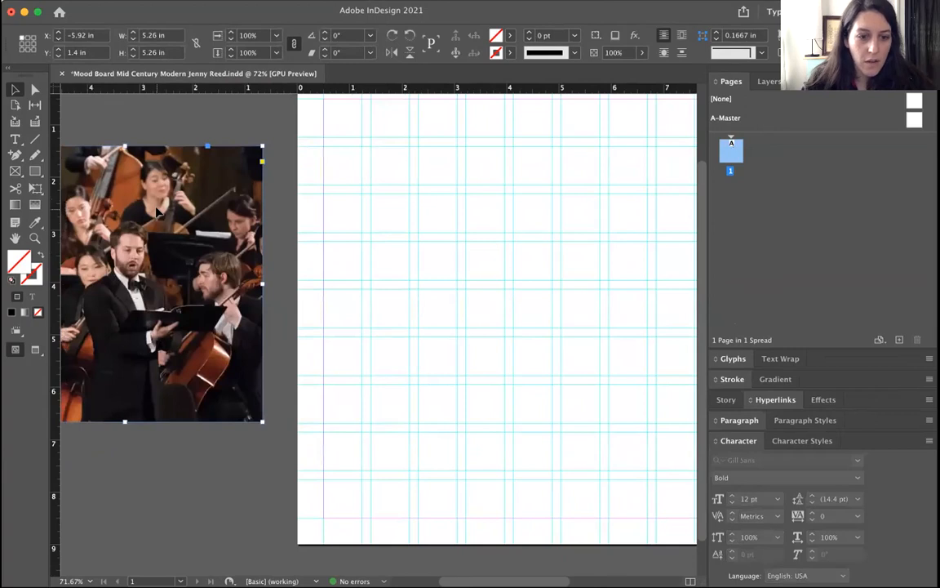
{"action": "scroll", "coordinate": [157, 210], "scroll_direction": "up", "scroll_amount": 3}
{"action": "scroll", "coordinate": [157, 210], "scroll_direction": "left", "scroll_amount": 3}
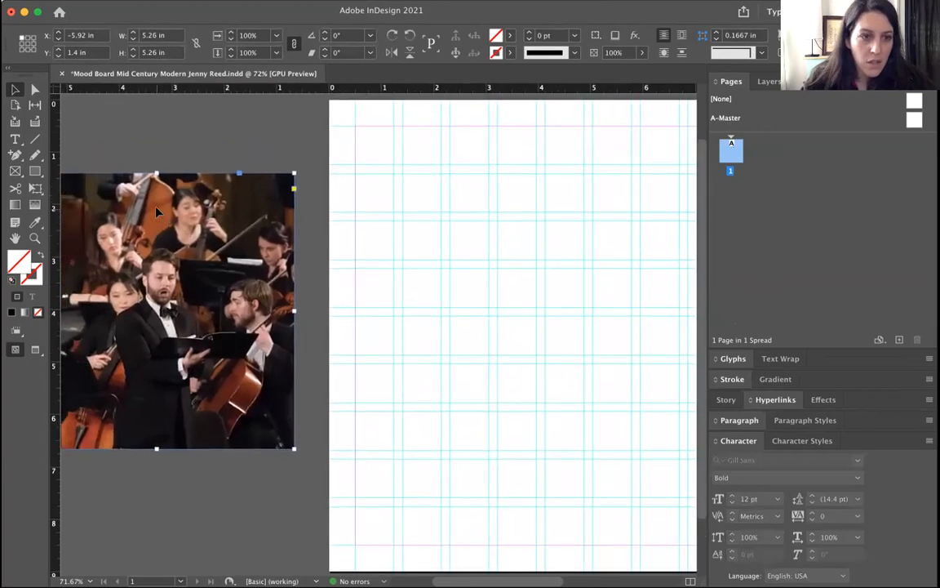
{"action": "scroll", "coordinate": [158, 210], "scroll_direction": "right", "scroll_amount": 5}
{"action": "scroll", "coordinate": [158, 210], "scroll_direction": "down", "scroll_amount": 2}
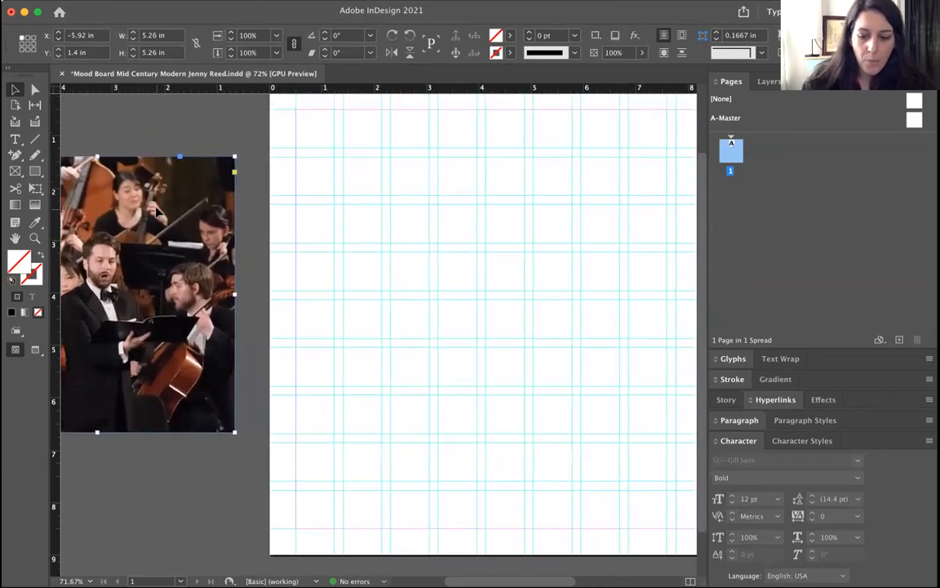
{"action": "key", "text": "super+minus"}
{"action": "key", "text": "super+minus"}
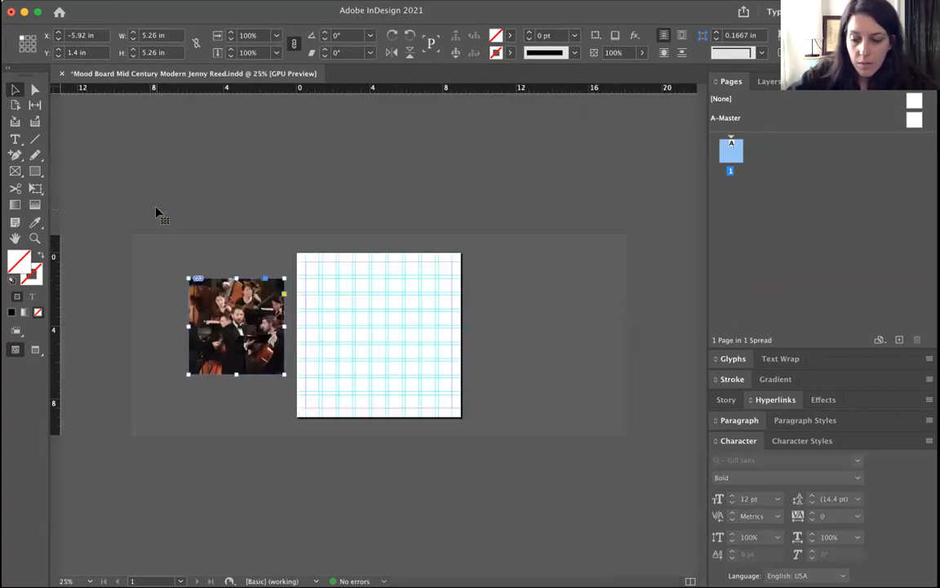
{"action": "key", "text": "super+equal"}
{"action": "key", "text": "super+equal"}
{"action": "key", "text": "super+0"}
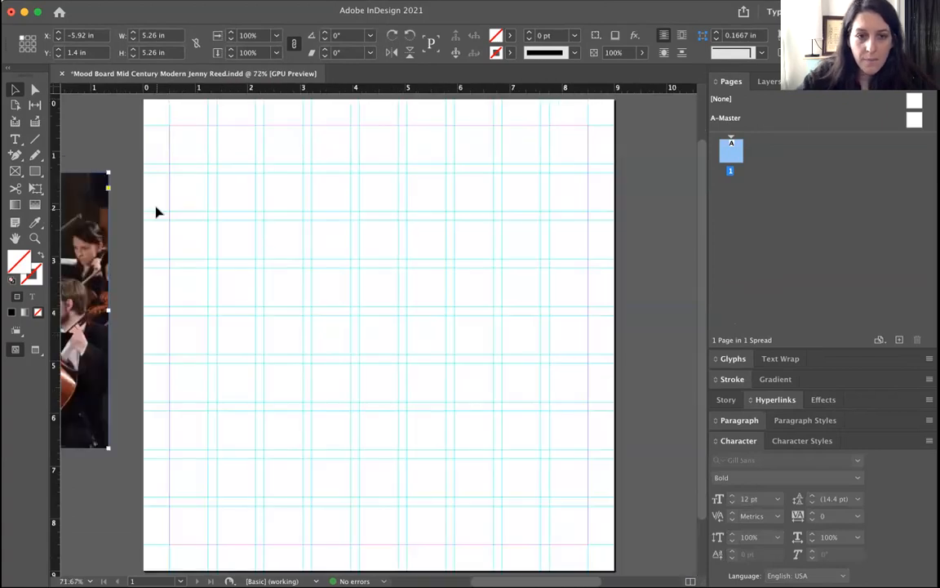
{"action": "key", "text": "super+minus"}
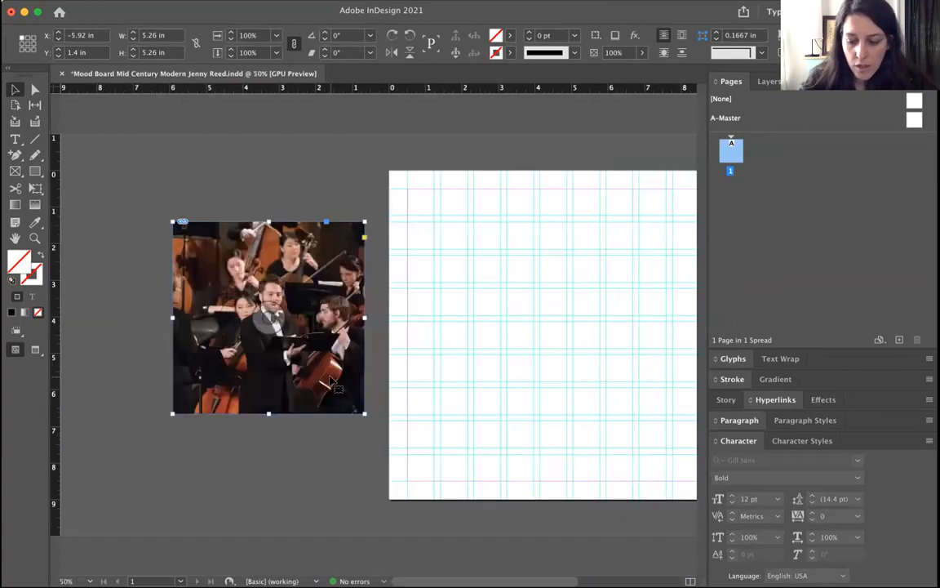
{"action": "scroll", "coordinate": [331, 383], "scroll_direction": "right", "scroll_amount": 2}
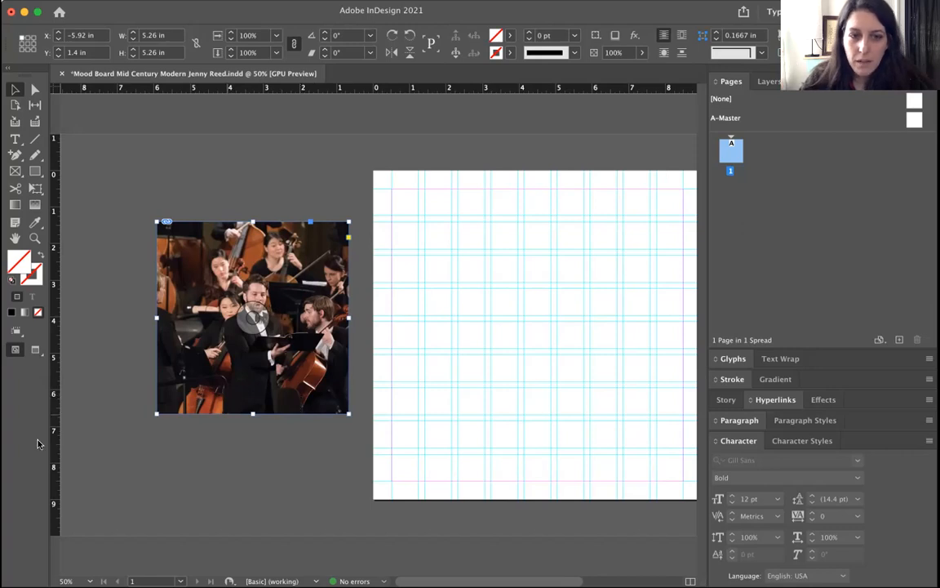
- Deselect the photo and check the page in Preview mode with the photo on the pasteboard, returning to Normal mode
{"action": "scroll", "coordinate": [210, 474], "scroll_direction": "right", "scroll_amount": 3}
{"action": "left_click", "coordinate": [496, 325]}
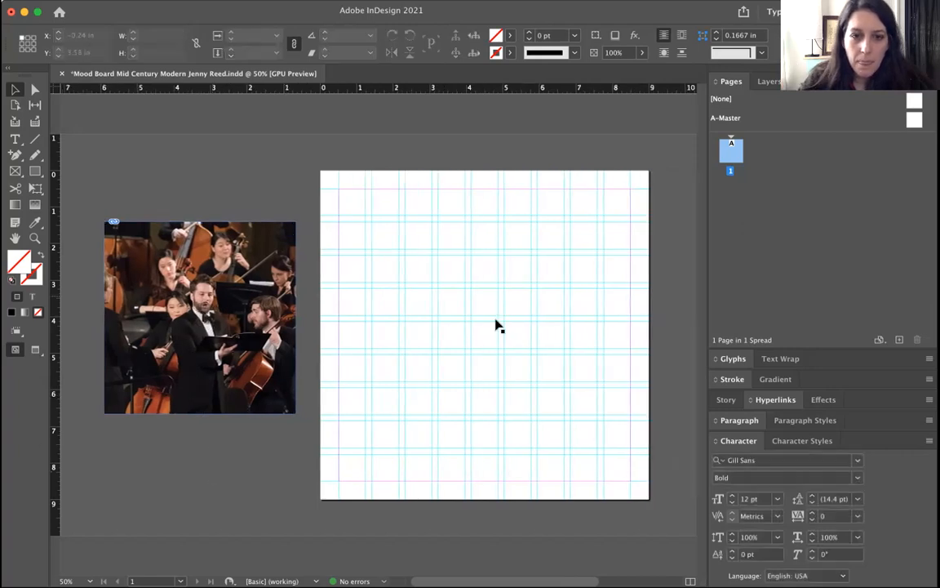
{"action": "key", "text": "w"}
{"action": "key", "text": "w"}
{"action": "scroll", "coordinate": [520, 295], "scroll_direction": "right", "scroll_amount": 6}
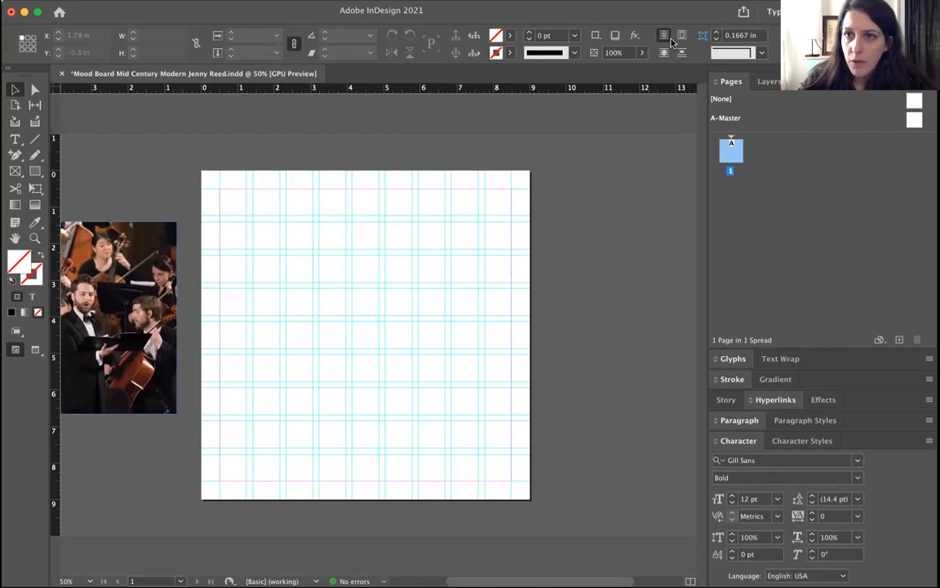
- Select all the guides on the page and rename Layer 1 as Guides
{"action": "left_click", "coordinate": [767, 82]}
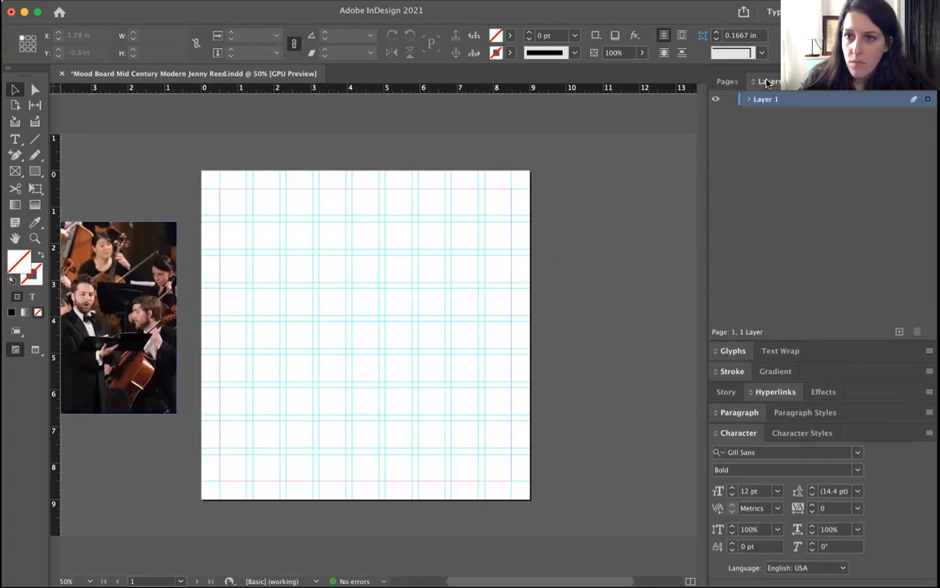
{"action": "left_click_drag", "start_coordinate": [201, 156], "coordinate": [539, 520]}
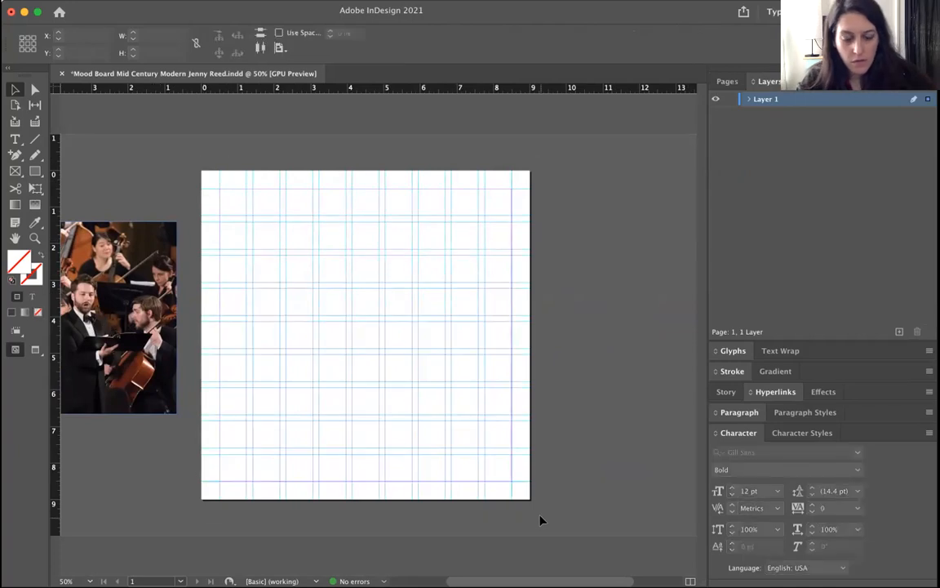
{"action": "double_click", "coordinate": [767, 100]}
{"action": "type", "text": "Cuides"}
{"action": "key", "text": "Return"}
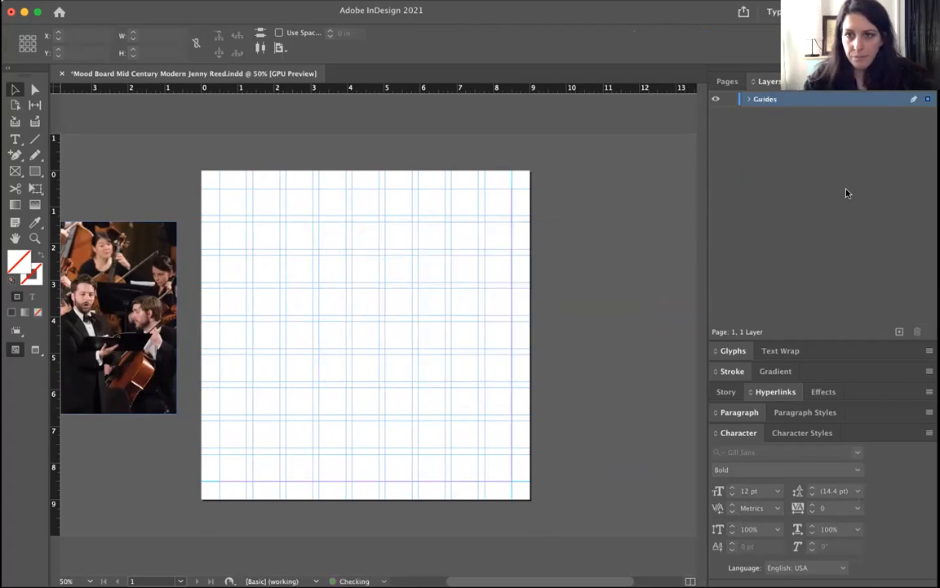
- Create a new layer above the Guides layer and name it Objects
{"action": "left_click", "coordinate": [899, 332]}
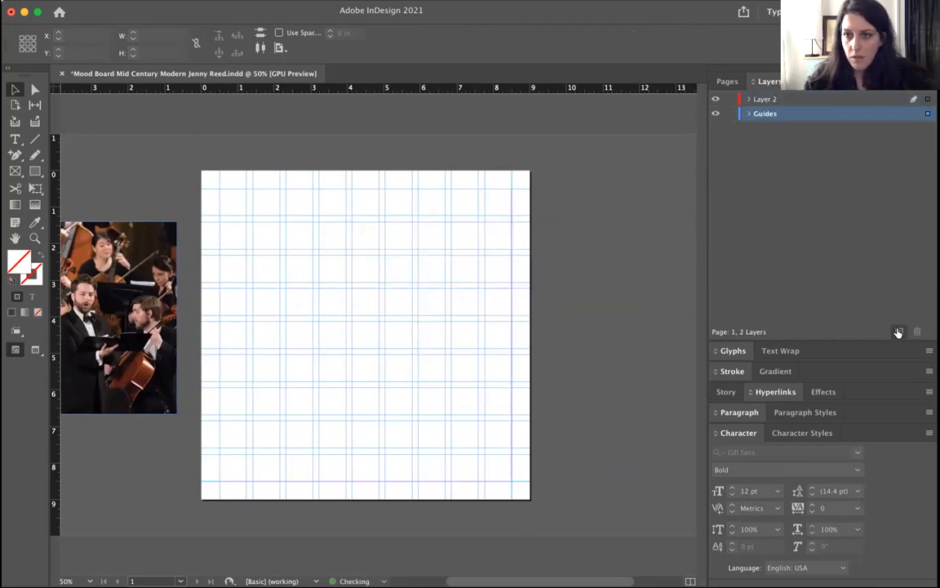
{"action": "double_click", "coordinate": [761, 99]}
{"action": "type", "text": "Objects"}
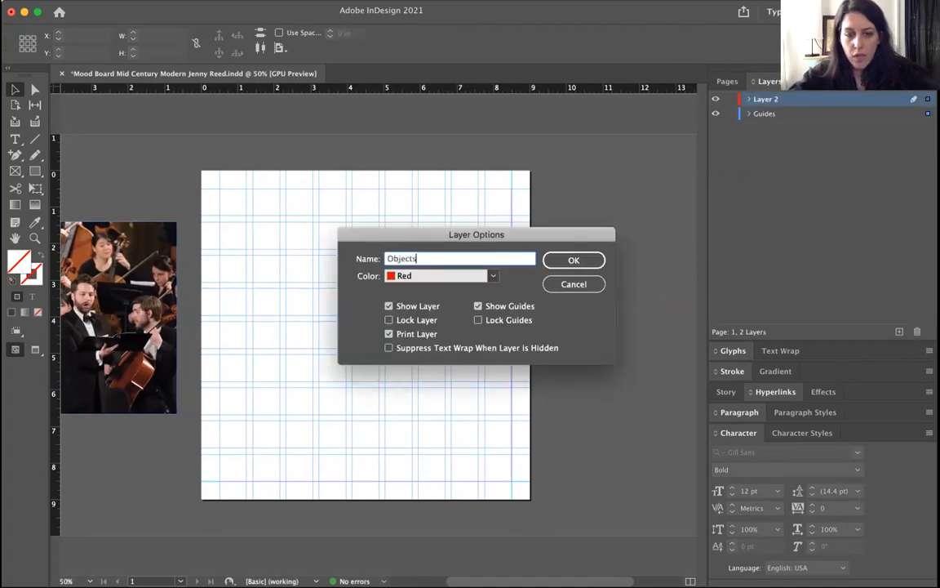
{"action": "key", "text": "Return"}
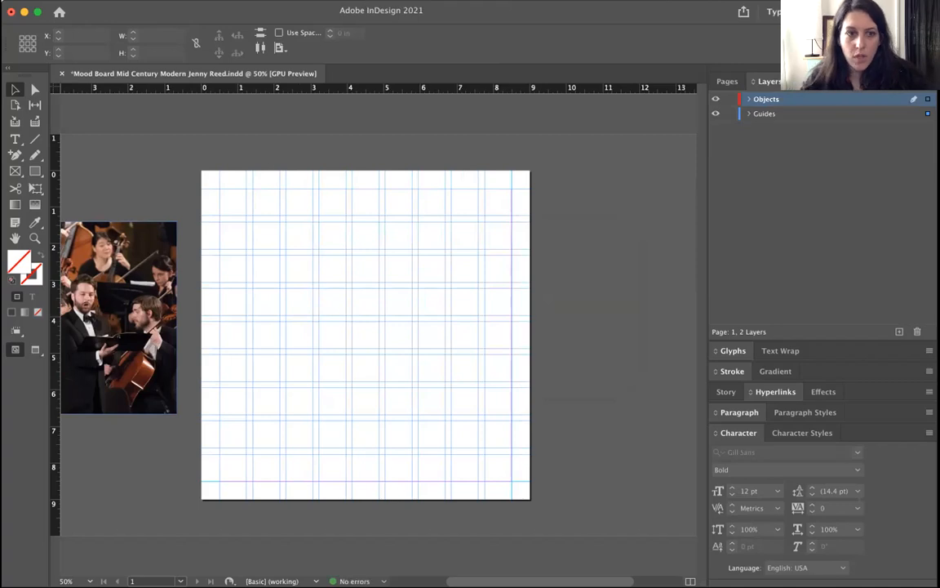
- Draw an empty square image frame in the page's first grid module and fit its corner to the guides at 0.74 by 0.74 in
{"action": "left_click", "coordinate": [15, 170]}
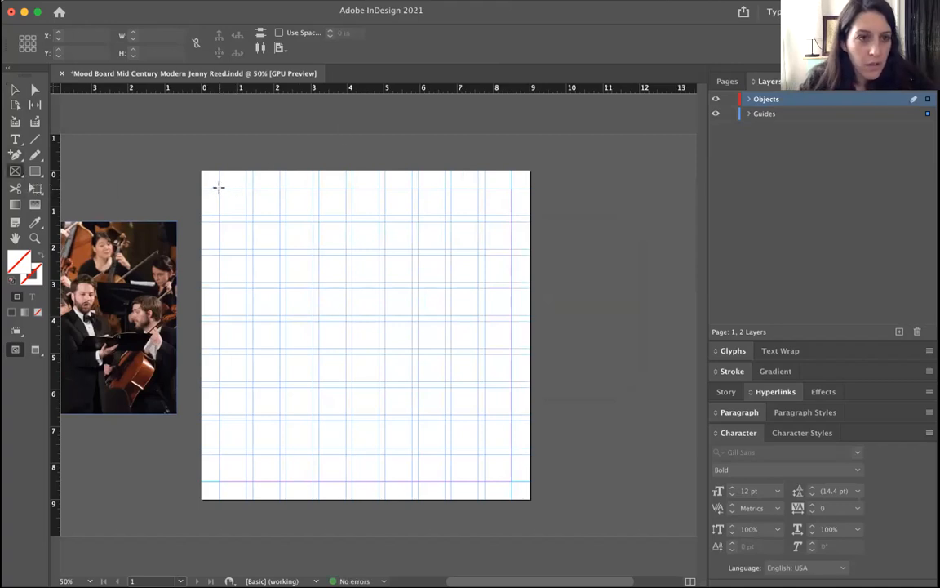
{"action": "left_click_drag", "start_coordinate": [219, 186], "coordinate": [250, 214]}
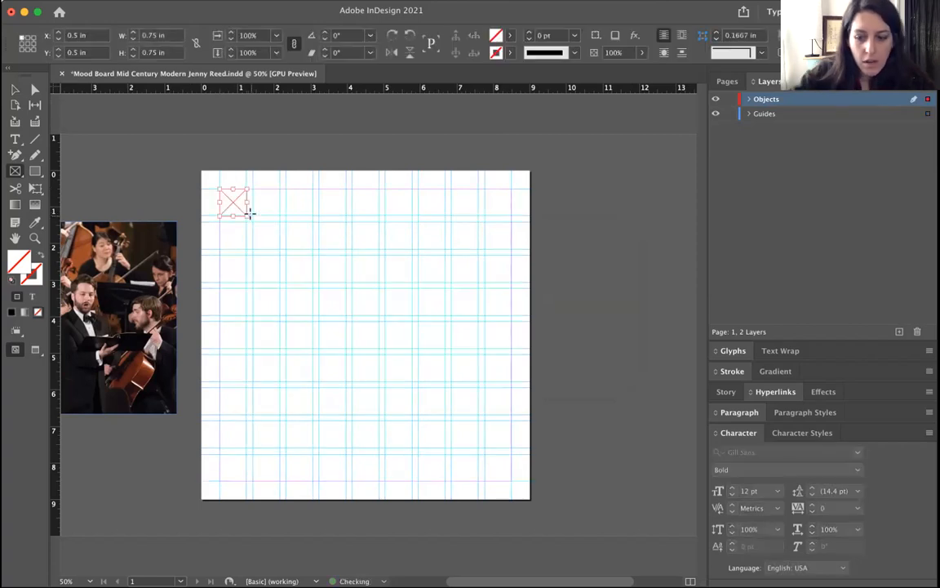
{"action": "key", "text": "super+equal"}
{"action": "key", "text": "super+equal"}
{"action": "key", "text": "super+equal"}
{"action": "key", "text": "super+equal"}
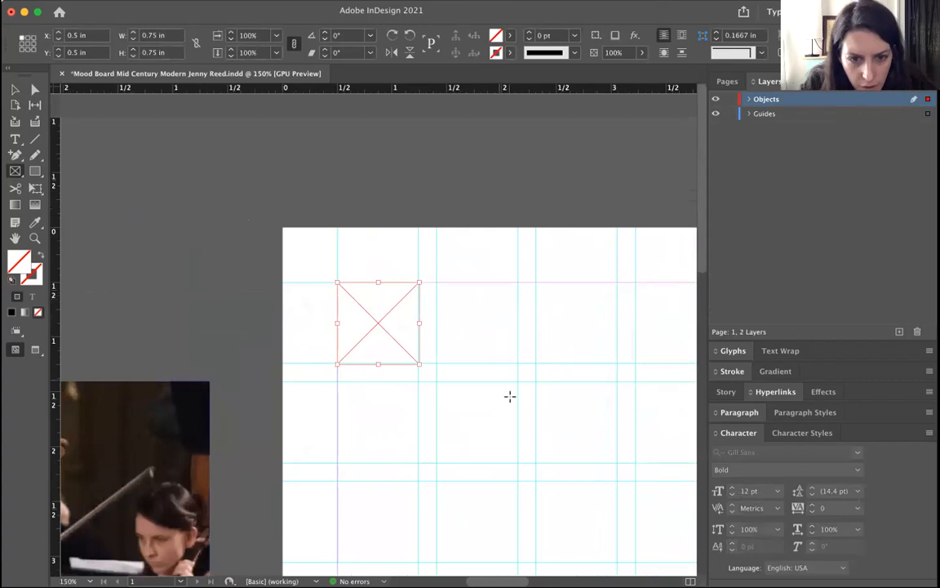
{"action": "key", "text": "v"}
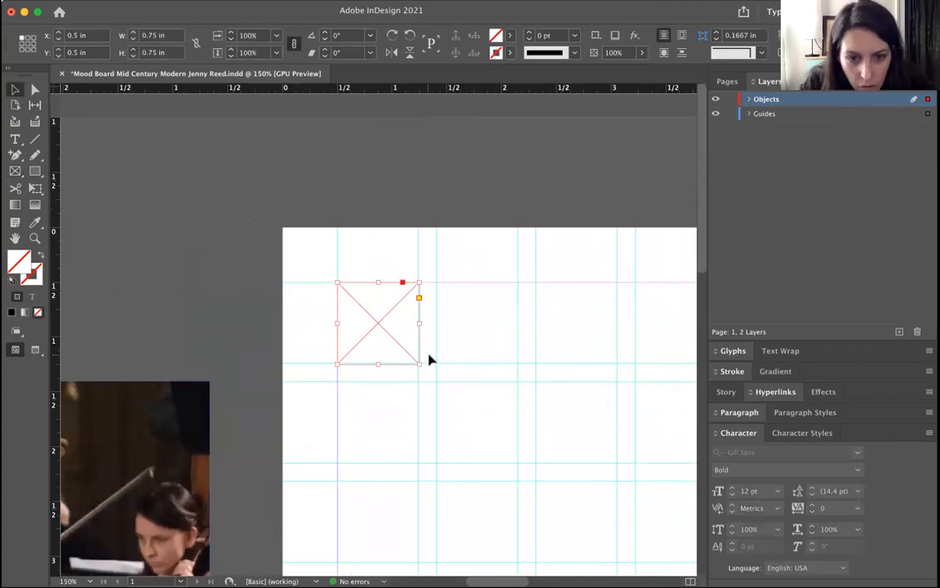
{"action": "left_click_drag", "start_coordinate": [418, 363], "coordinate": [415, 361]}
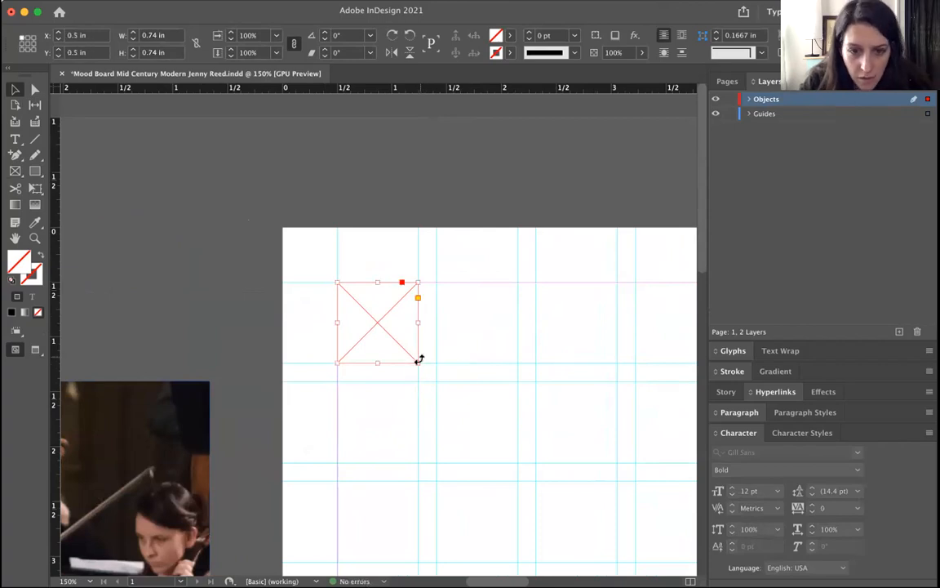
{"action": "mouse_move", "coordinate": [414, 361]}
{"action": "left_mouse_down"}
{"action": "mouse_move", "coordinate": [395, 338]}
{"action": "mouse_move", "coordinate": [416, 360]}
{"action": "left_mouse_up"}
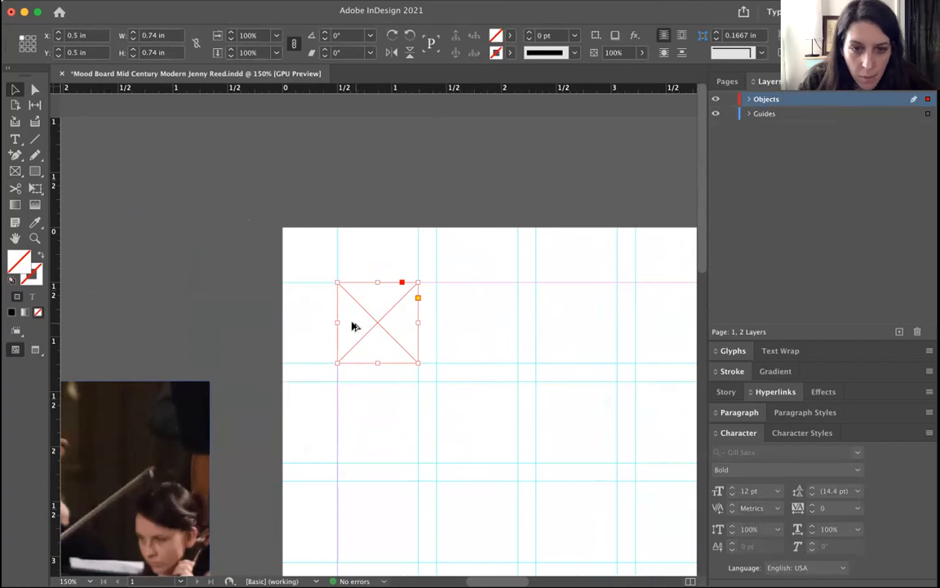
- Duplicate the square frame into the second and third modules of the first grid row, aligned to the guides
{"action": "left_click_drag", "start_coordinate": [349, 327], "coordinate": [449, 328]}
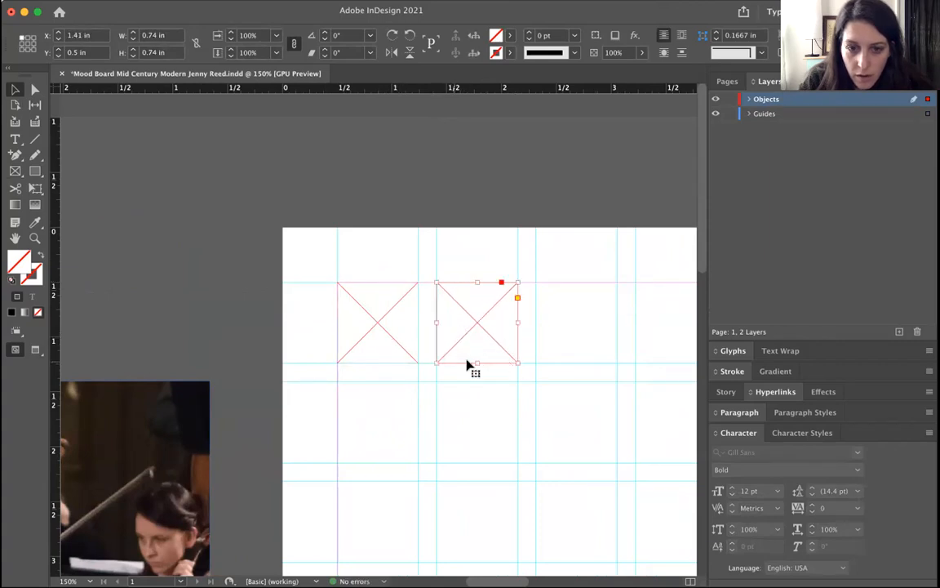
{"action": "scroll", "coordinate": [452, 353], "scroll_direction": "right", "scroll_amount": 3}
{"action": "scroll", "coordinate": [452, 352], "scroll_direction": "down", "scroll_amount": 1}
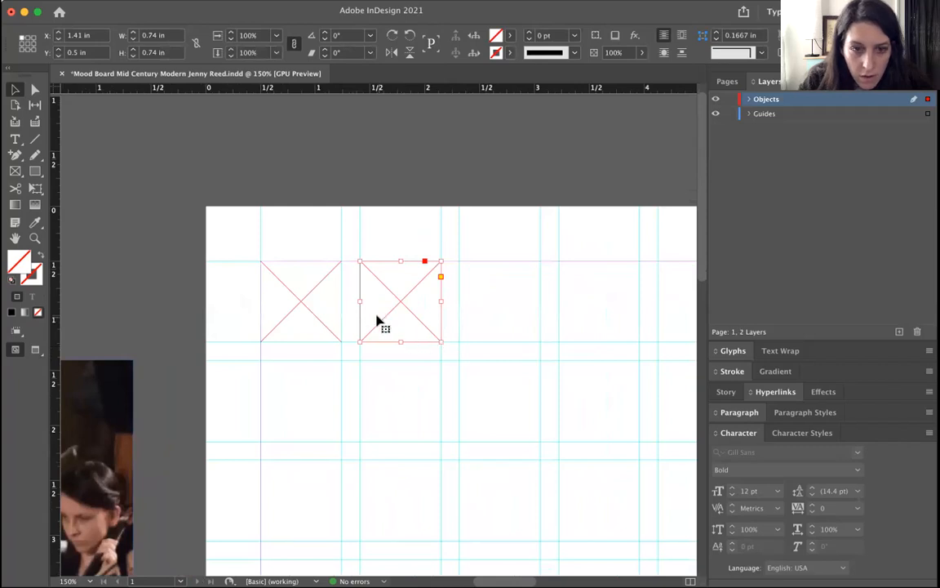
{"action": "left_click_drag", "start_coordinate": [377, 320], "coordinate": [453, 323]}
{"action": "key", "text": "super+z"}
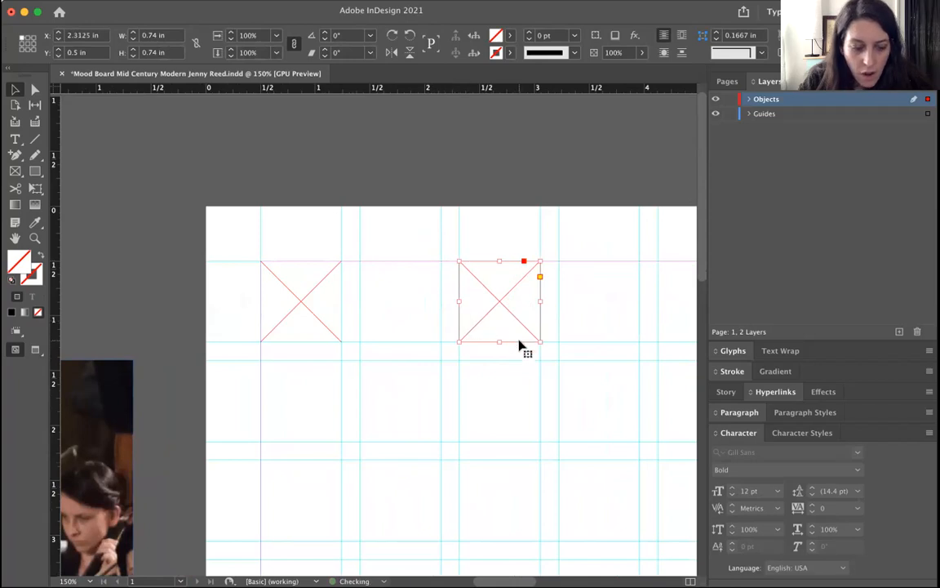
{"action": "left_click_drag", "start_coordinate": [510, 319], "coordinate": [413, 307]}
{"action": "scroll", "coordinate": [472, 331], "scroll_direction": "right", "scroll_amount": 3}
{"action": "scroll", "coordinate": [471, 331], "scroll_direction": "down", "scroll_amount": 1}
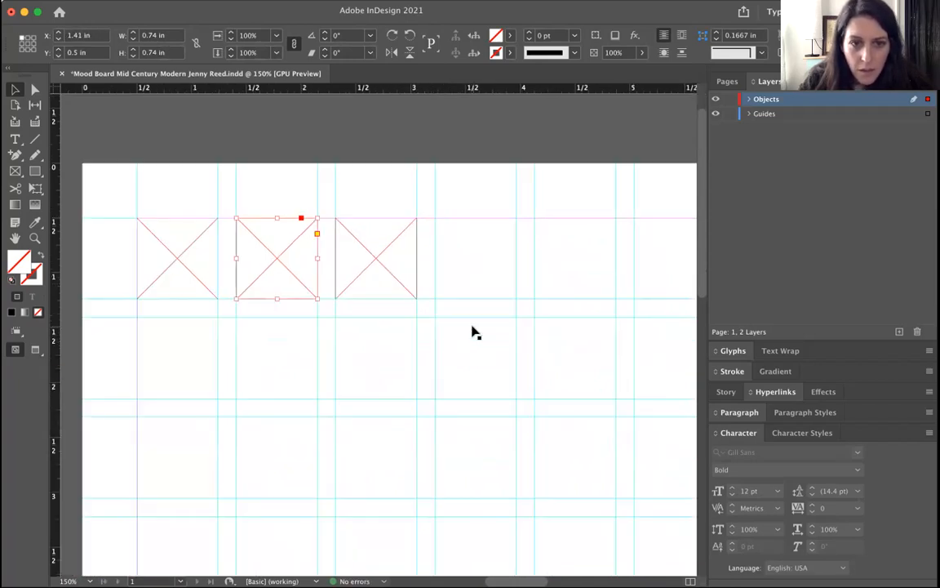
- Duplicate the third frame into the fourth and fifth modules of the first grid row
{"action": "left_click", "coordinate": [365, 262]}
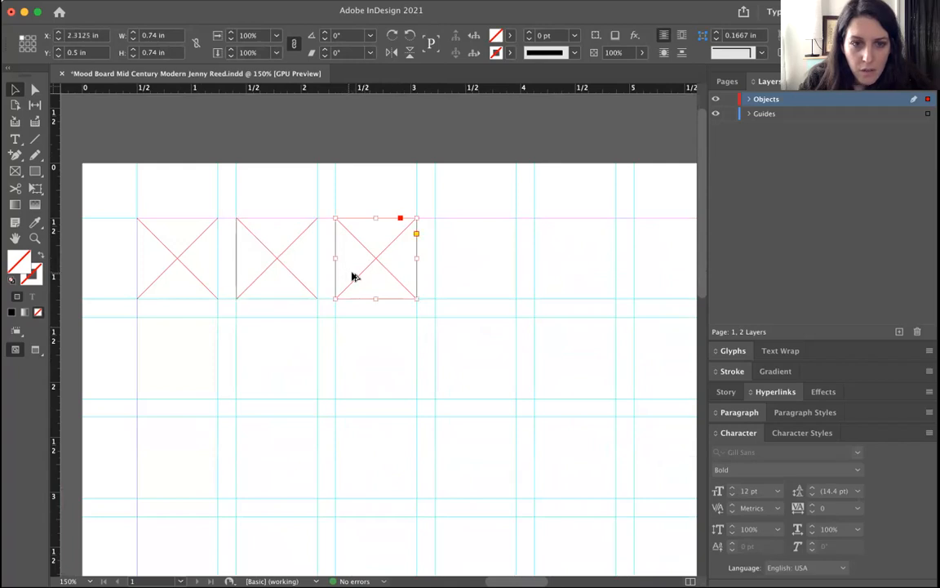
{"action": "left_click_drag", "start_coordinate": [354, 276], "coordinate": [546, 287]}
{"action": "left_click", "coordinate": [468, 261], "text": "shift"}
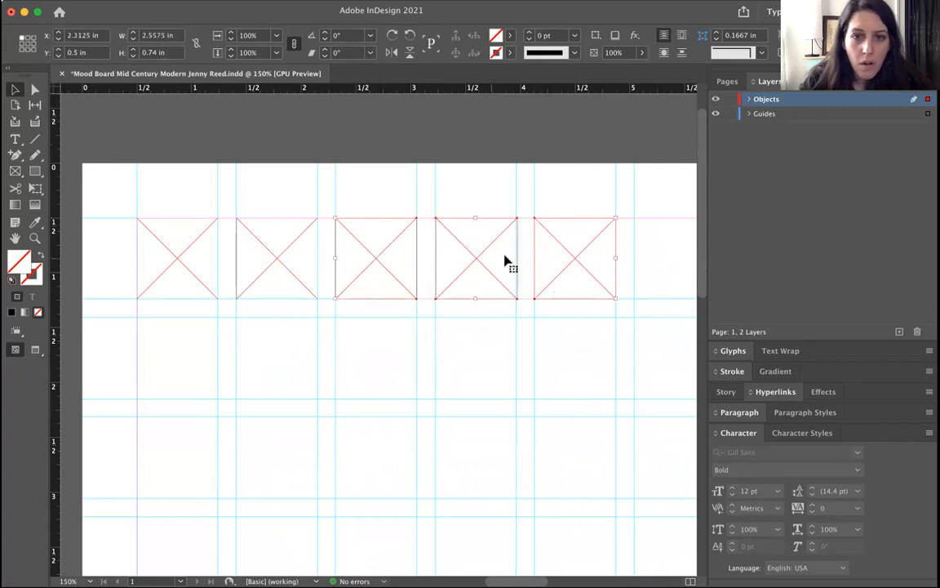
- Select all five frames in the first row and duplicate them into the second grid row at Y 1.41 in
{"action": "left_click", "coordinate": [526, 271]}
{"action": "left_click", "coordinate": [572, 249]}
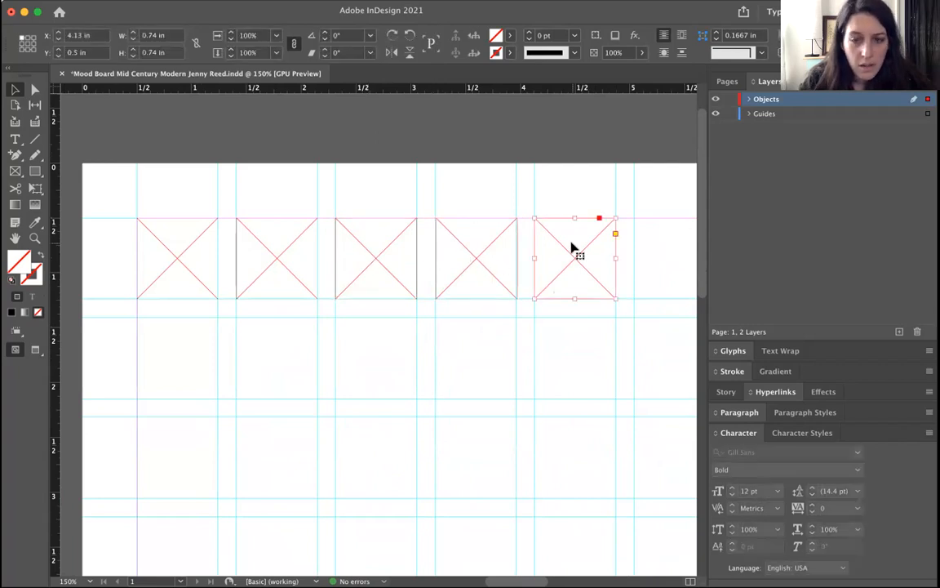
{"action": "left_click", "coordinate": [471, 247], "text": "shift"}
{"action": "left_click", "coordinate": [380, 251], "text": "shift"}
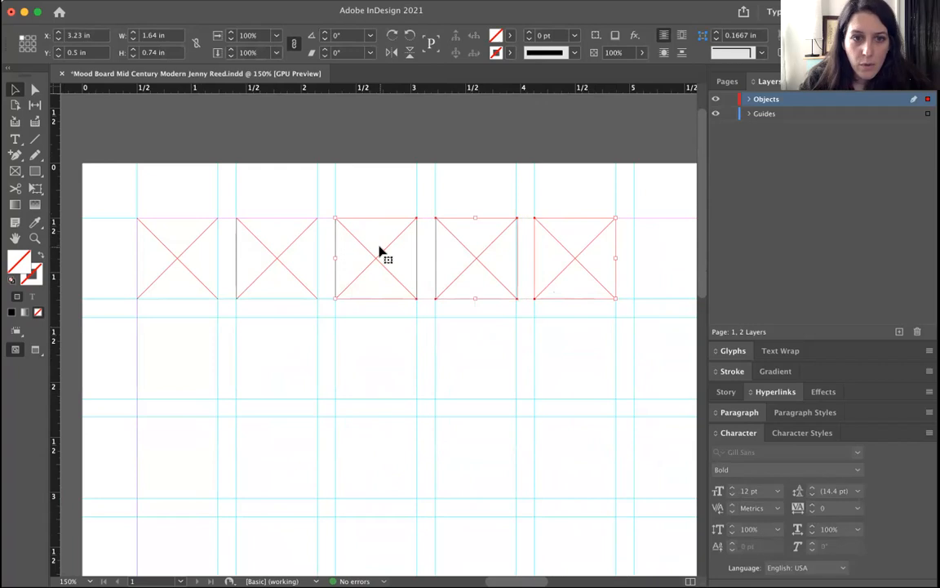
{"action": "left_click", "coordinate": [282, 255], "text": "shift"}
{"action": "left_click", "coordinate": [187, 258], "text": "shift"}
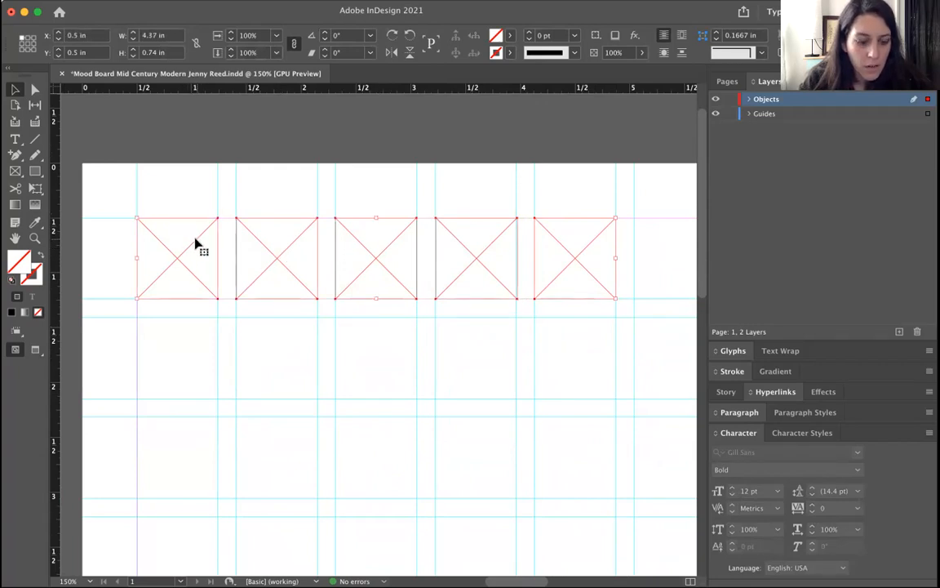
{"action": "left_click_drag", "start_coordinate": [187, 243], "coordinate": [190, 344]}
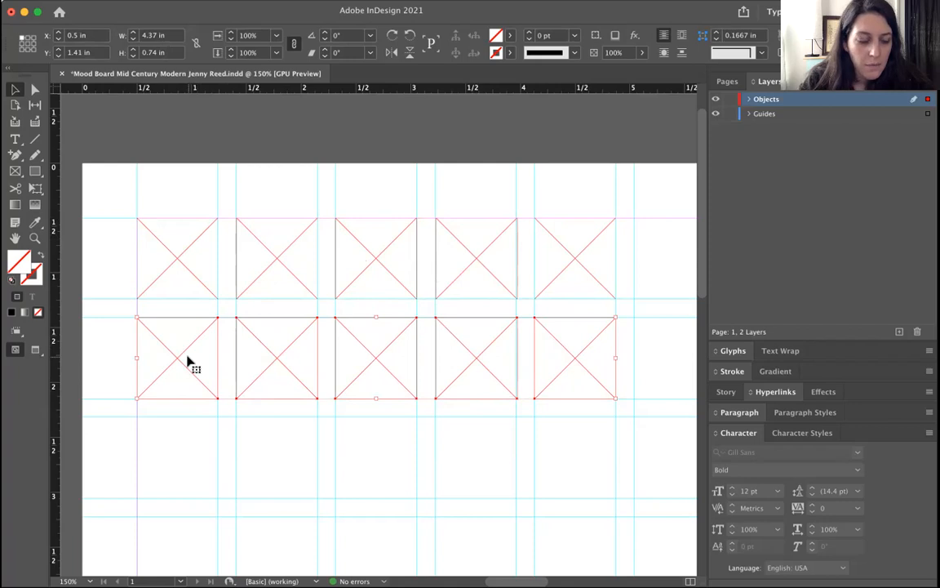
- Select both rows of frames, duplicate them into the third and fourth grid rows, and clear the selection
{"action": "left_click", "coordinate": [170, 288], "text": "shift"}
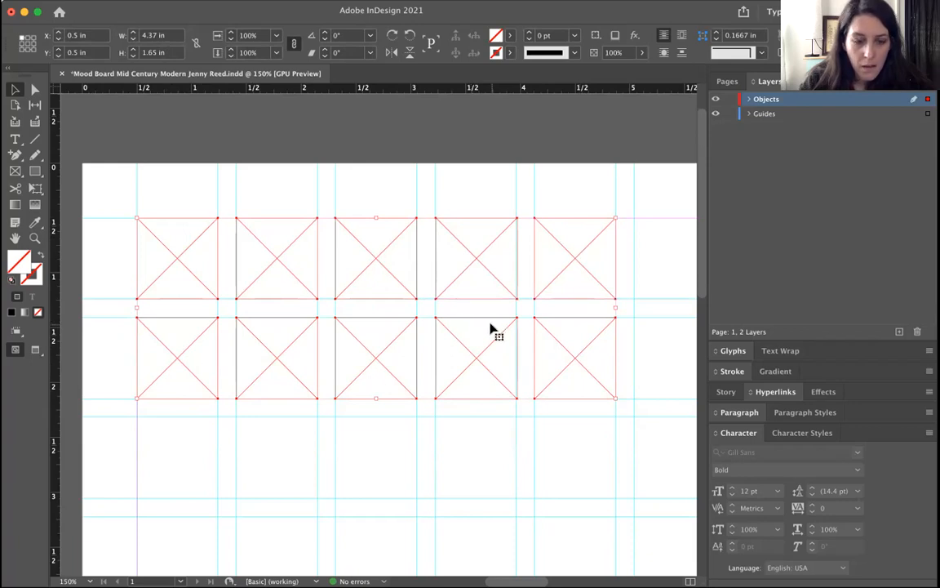
{"action": "left_click_drag", "start_coordinate": [477, 241], "coordinate": [479, 436]}
{"action": "scroll", "coordinate": [479, 438], "scroll_direction": "down", "scroll_amount": 3}
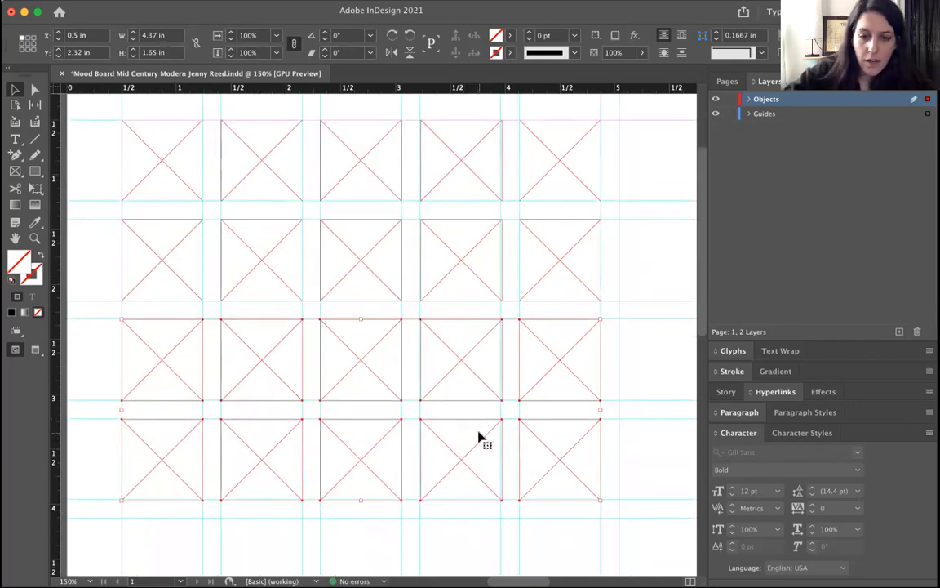
{"action": "key", "text": "super+minus"}
{"action": "key", "text": "super+minus"}
{"action": "key", "text": "super+minus"}
{"action": "scroll", "coordinate": [479, 437], "scroll_direction": "down", "scroll_amount": 2}
{"action": "scroll", "coordinate": [479, 436], "scroll_direction": "right", "scroll_amount": 3}
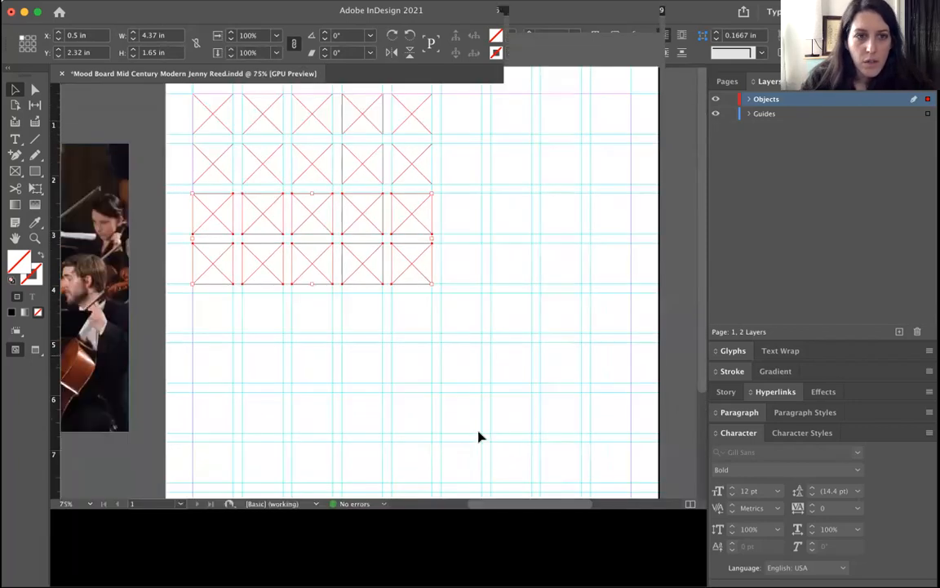
{"action": "left_click", "coordinate": [109, 107]}
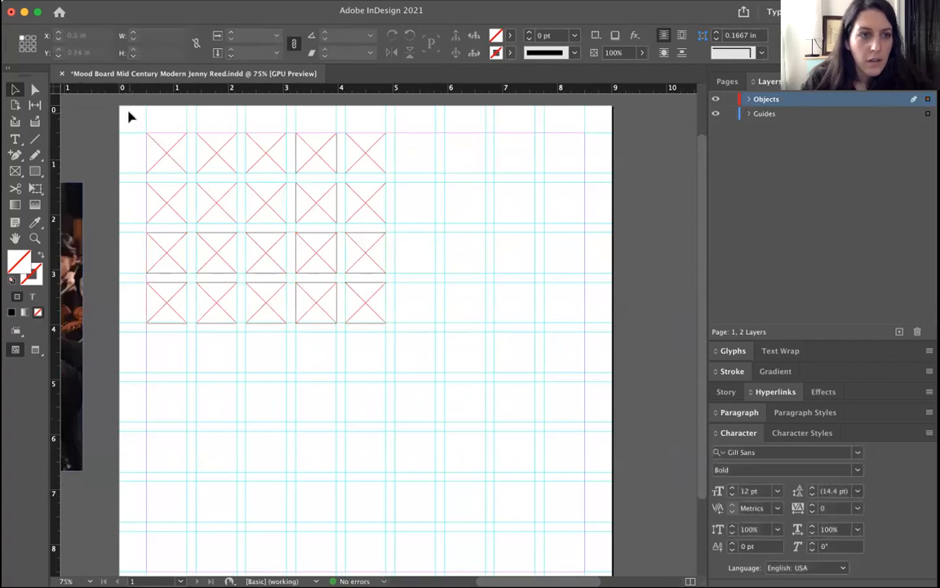
- Try selecting the frames in the first two rows one at a time, and clear the selection
{"action": "left_click", "coordinate": [156, 147]}
{"action": "left_click", "coordinate": [226, 161], "text": "shift"}
{"action": "left_click", "coordinate": [270, 162], "text": "shift"}
{"action": "left_click", "coordinate": [318, 162], "text": "shift"}
{"action": "left_click", "coordinate": [367, 162], "text": "shift"}
{"action": "left_click", "coordinate": [368, 196], "text": "shift"}
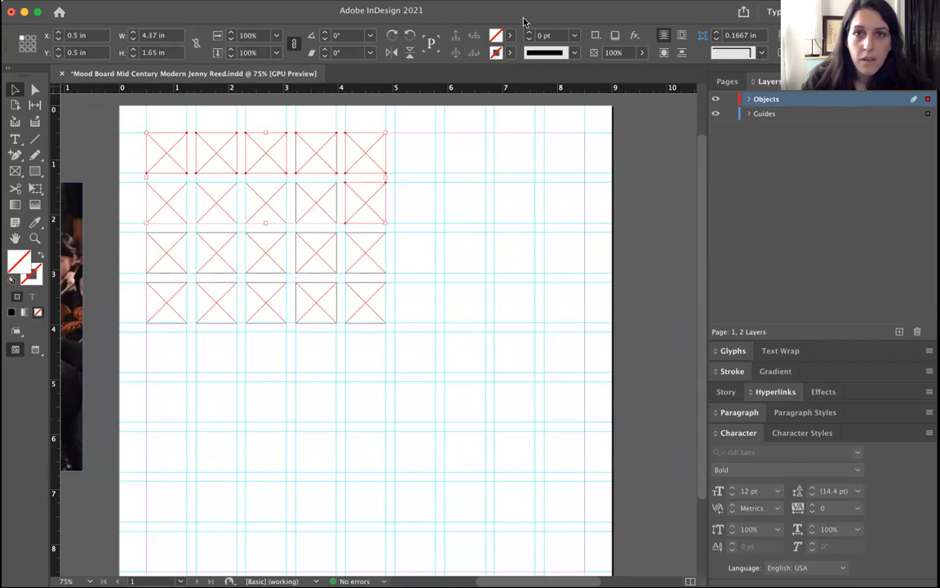
{"action": "left_click", "coordinate": [322, 204], "text": "shift"}
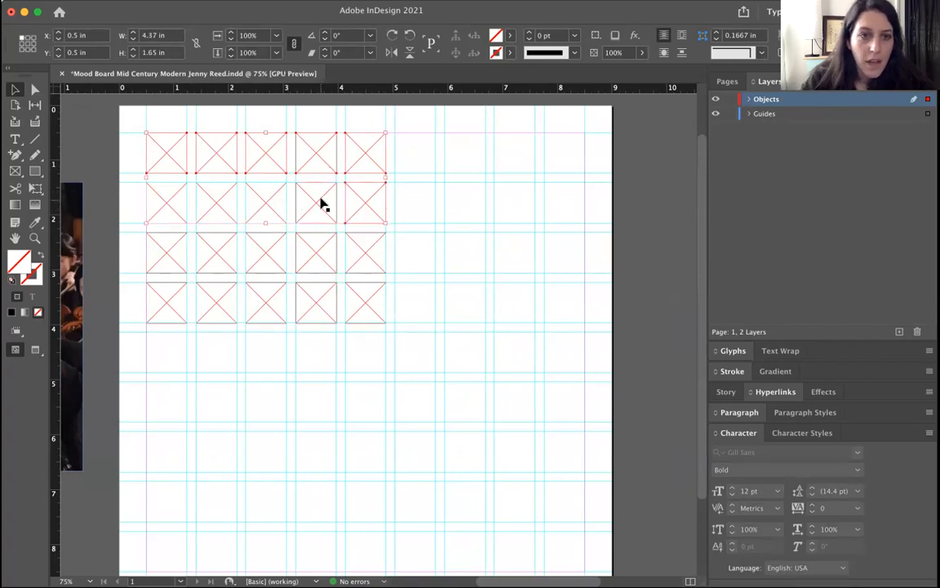
{"action": "left_click", "coordinate": [258, 204], "text": "shift"}
{"action": "left_click", "coordinate": [198, 211], "text": "shift"}
{"action": "left_click", "coordinate": [130, 237]}
- Try selecting the first two frames of the second and third rows together as a block, and deselect them
{"action": "left_click", "coordinate": [158, 209]}
{"action": "left_click", "coordinate": [161, 248]}
{"action": "left_click", "coordinate": [214, 198], "text": "shift"}
{"action": "left_click", "coordinate": [202, 246], "text": "shift"}
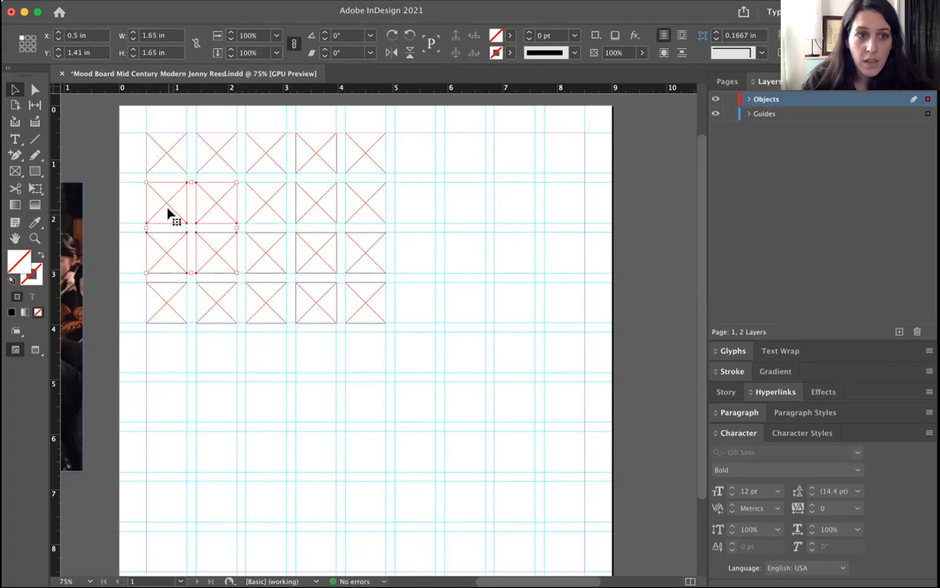
{"action": "left_click", "coordinate": [96, 170]}
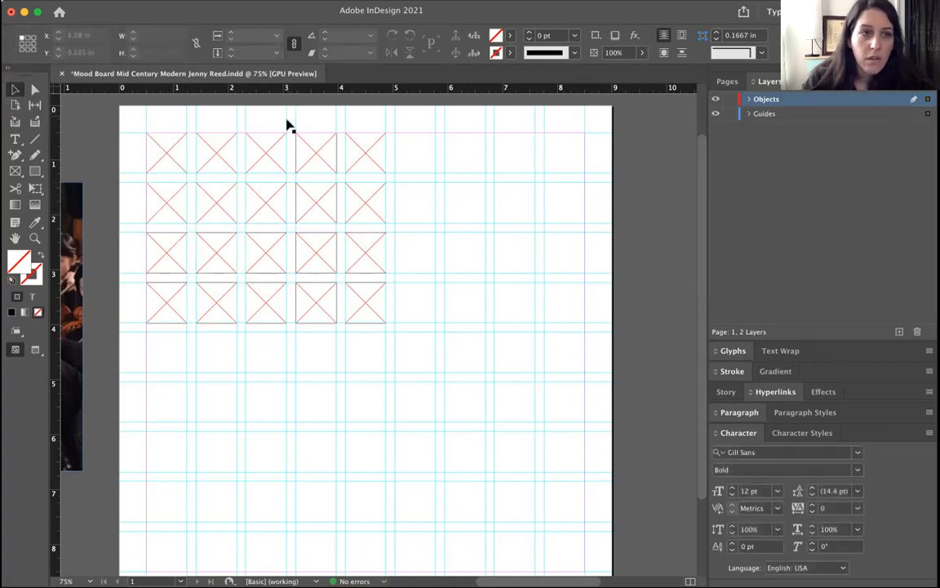
- Select all twenty frames with a selection marquee, duplicate them into grid rows five to eight, and deselect them
{"action": "left_click_drag", "start_coordinate": [128, 122], "coordinate": [437, 344]}
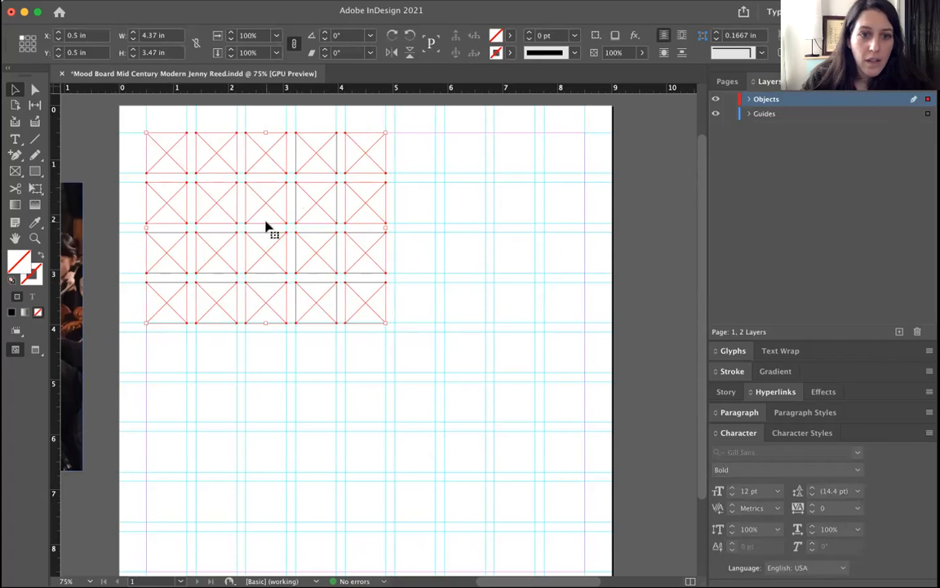
{"action": "left_click", "coordinate": [113, 119]}
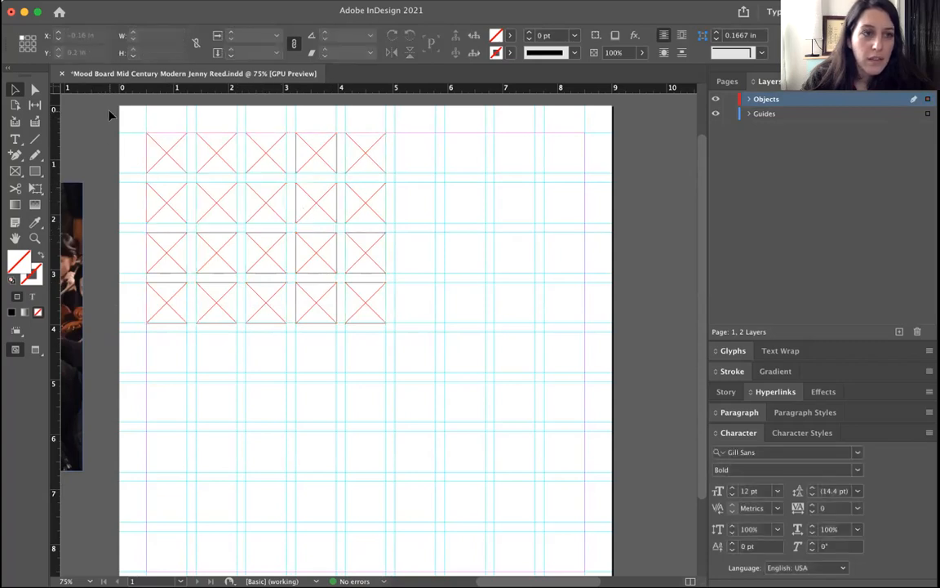
{"action": "left_click_drag", "start_coordinate": [111, 112], "coordinate": [416, 335]}
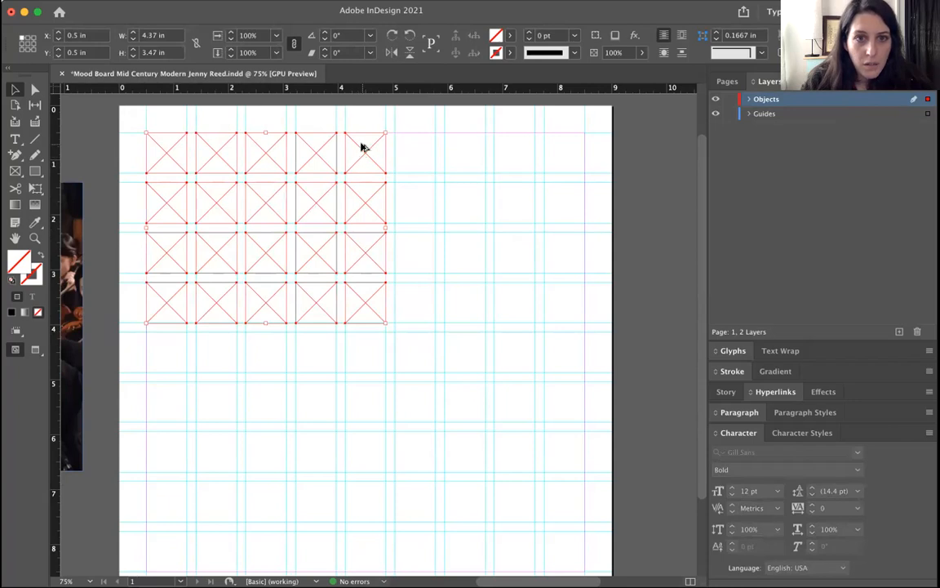
{"action": "left_click_drag", "start_coordinate": [363, 147], "coordinate": [364, 347]}
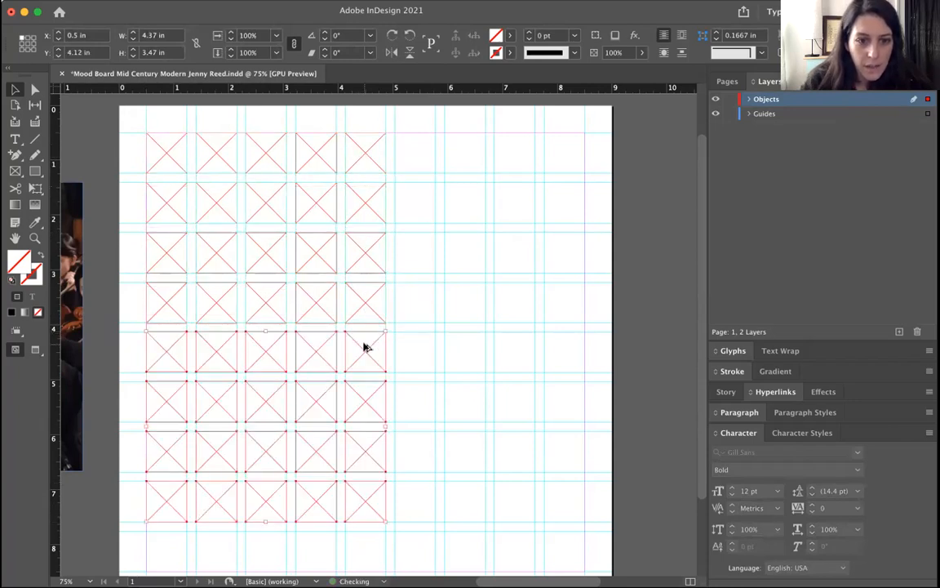
{"action": "left_click", "coordinate": [622, 404]}
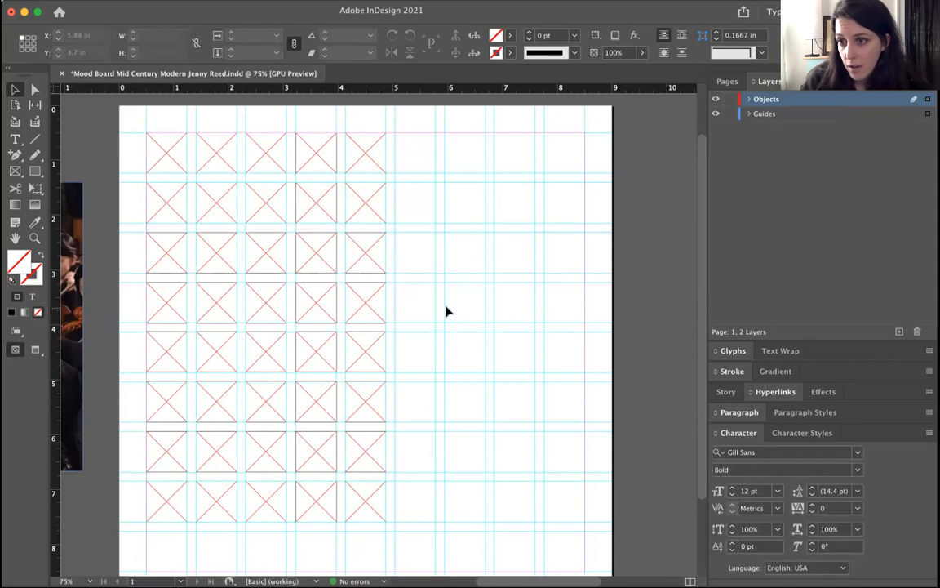
- Cut the orchestra photo out of its frame on the pasteboard, leaving the frame itself in place
{"action": "left_click", "coordinate": [172, 160]}
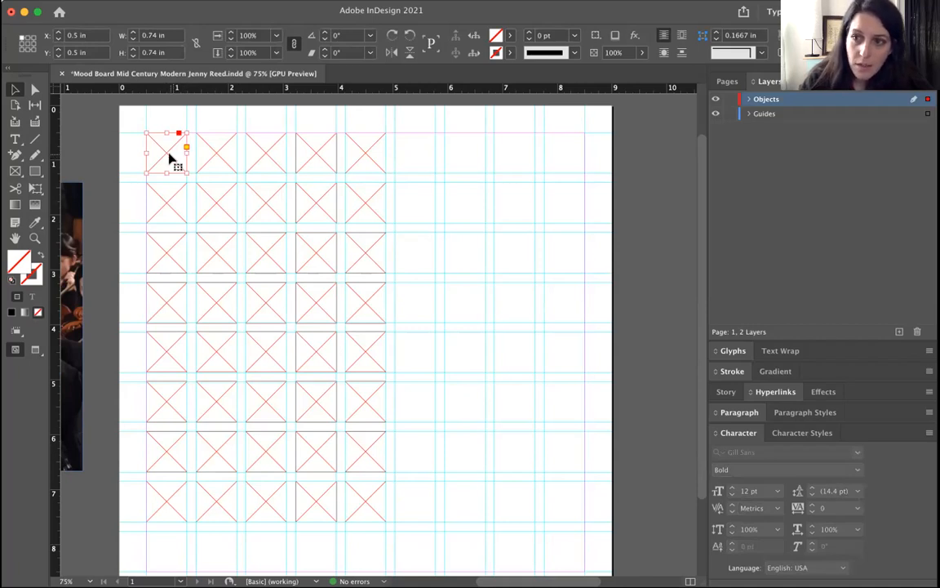
{"action": "left_click", "coordinate": [103, 128]}
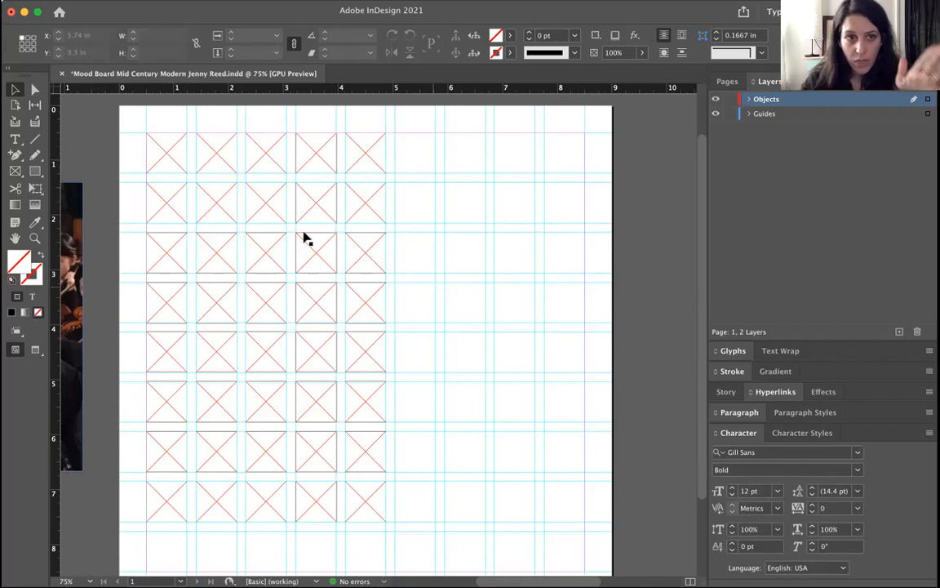
{"action": "left_click", "coordinate": [163, 163]}
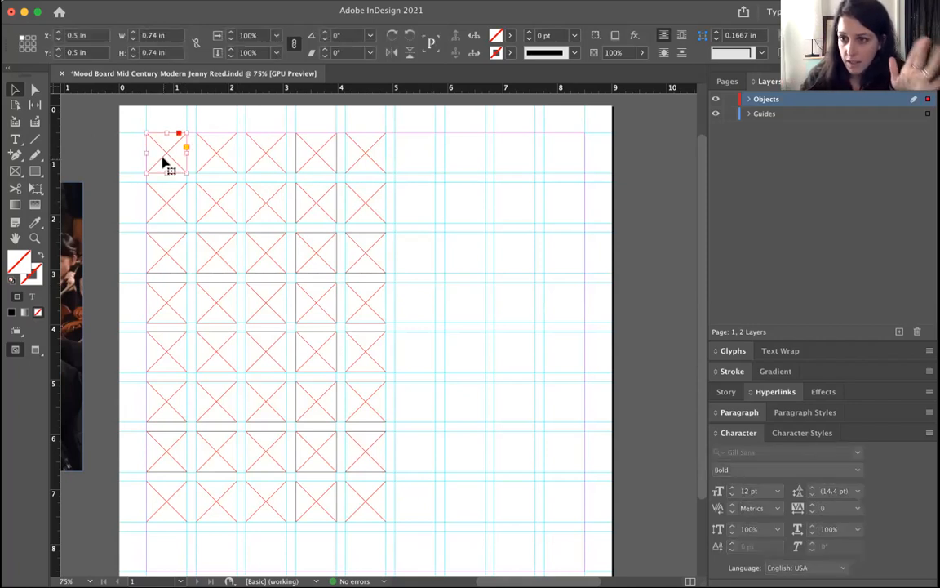
{"action": "scroll", "coordinate": [129, 202], "scroll_direction": "left", "scroll_amount": 10}
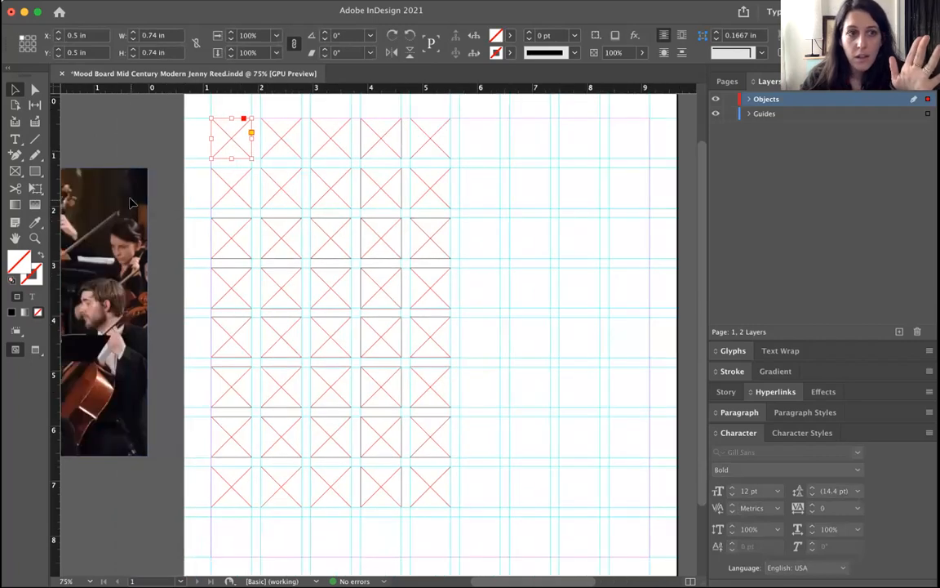
{"action": "left_click", "coordinate": [224, 201]}
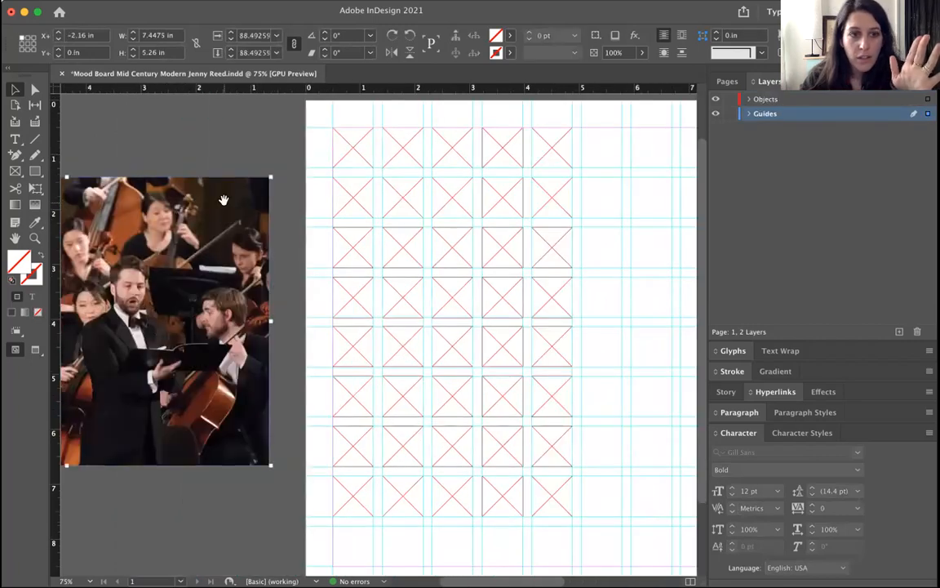
{"action": "key", "text": "super+x"}
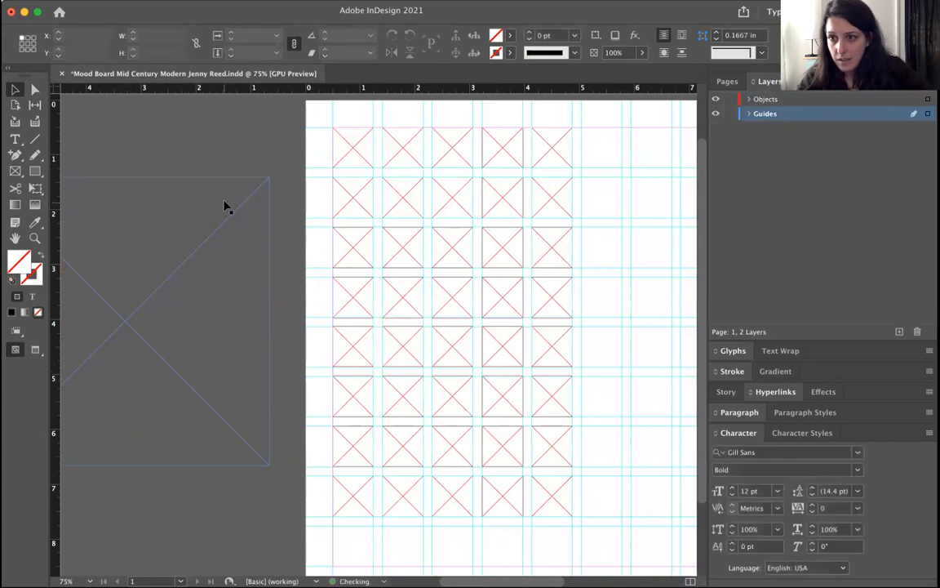
- Paste the cut orchestra photo into the first frame of the grid's first row
{"action": "scroll", "coordinate": [228, 204], "scroll_direction": "right", "scroll_amount": 3}
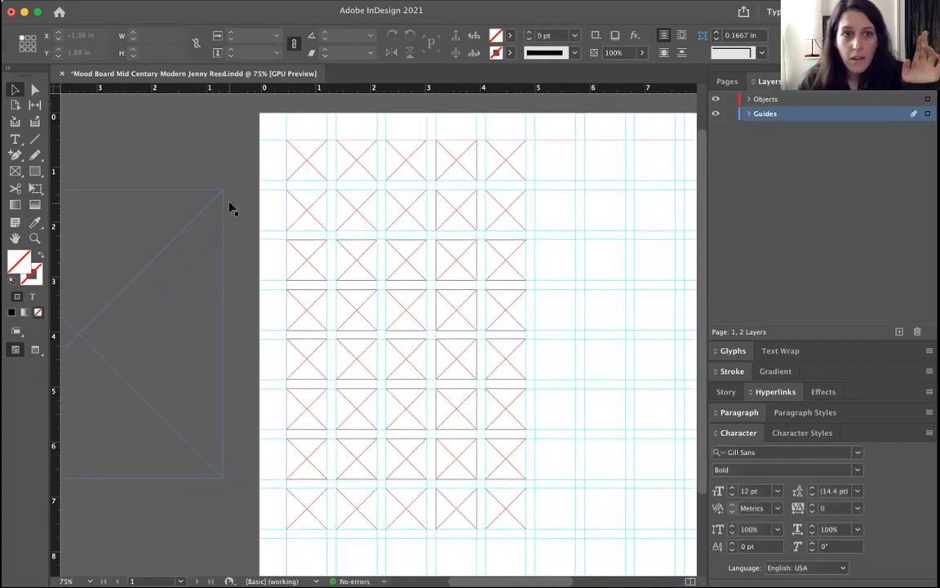
{"action": "left_click", "coordinate": [308, 160]}
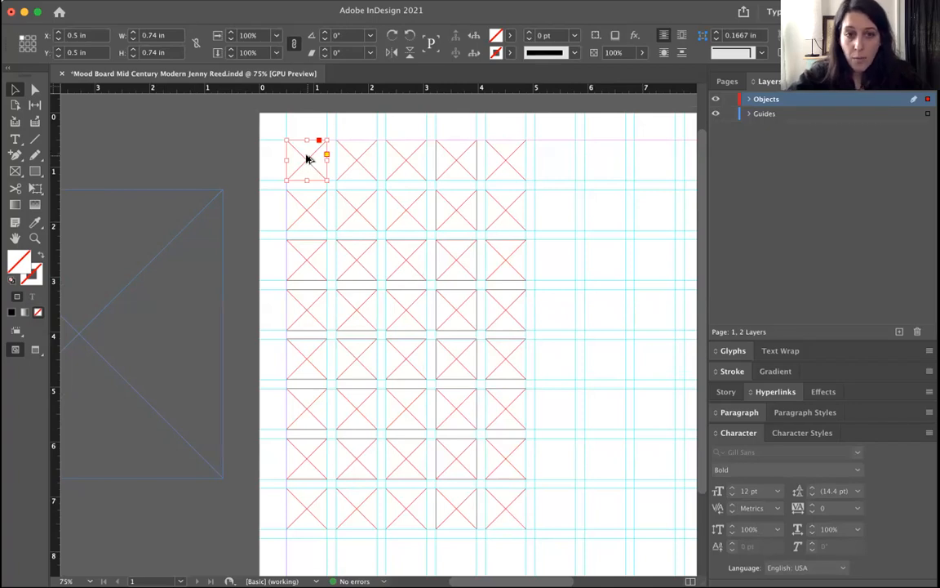
{"action": "key", "text": "alt+super+v"}
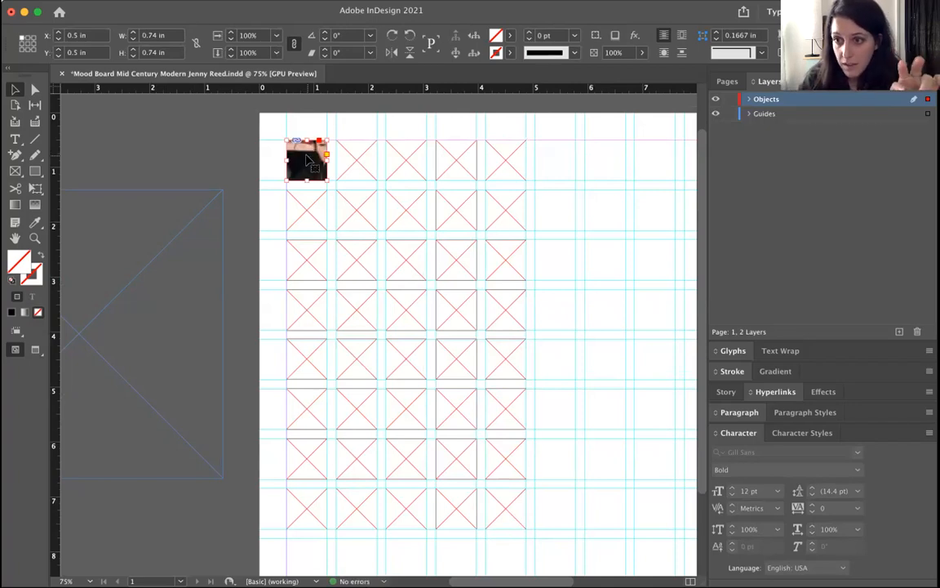
{"action": "left_click", "coordinate": [120, 2]}
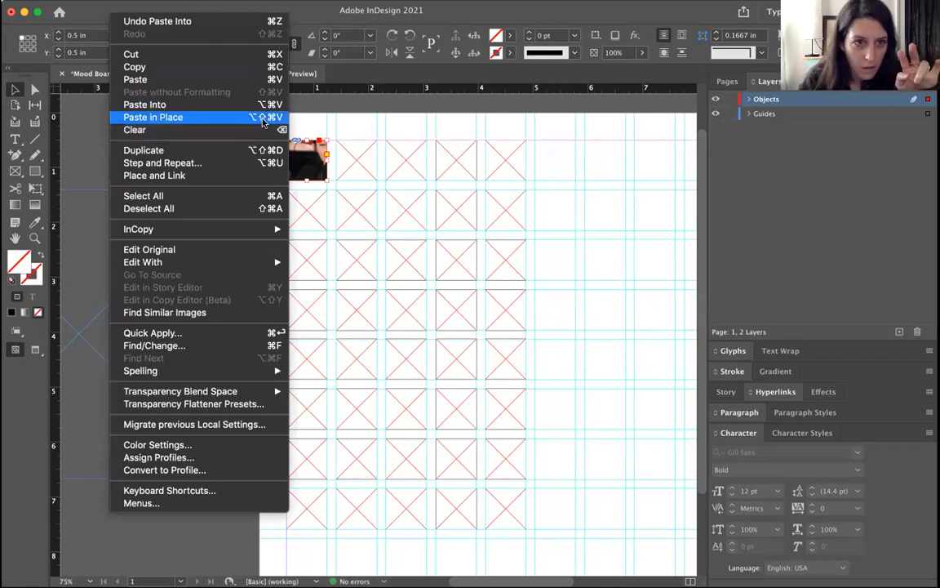
{"action": "left_click", "coordinate": [72, 118]}
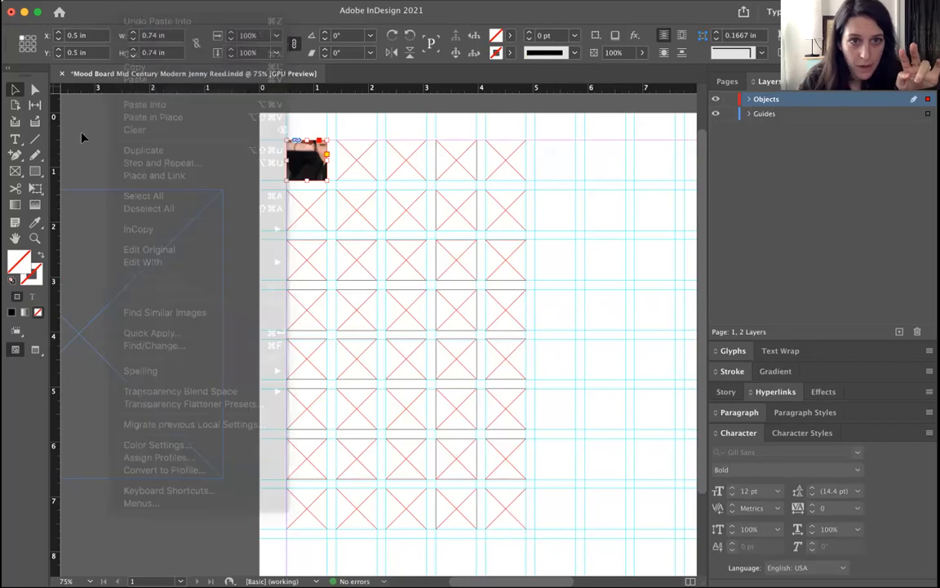
- Cut the orchestra photo out of the first grid frame and paste it back into the large pasteboard frame
{"action": "left_click", "coordinate": [309, 163]}
{"action": "key", "text": "super+x"}
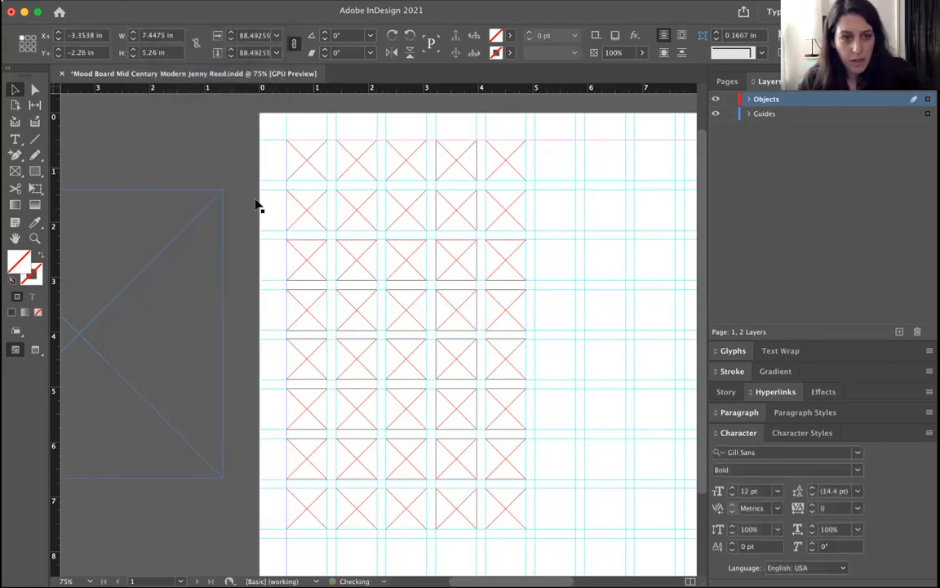
{"action": "left_click", "coordinate": [201, 284]}
{"action": "key", "text": "super+alt+v"}
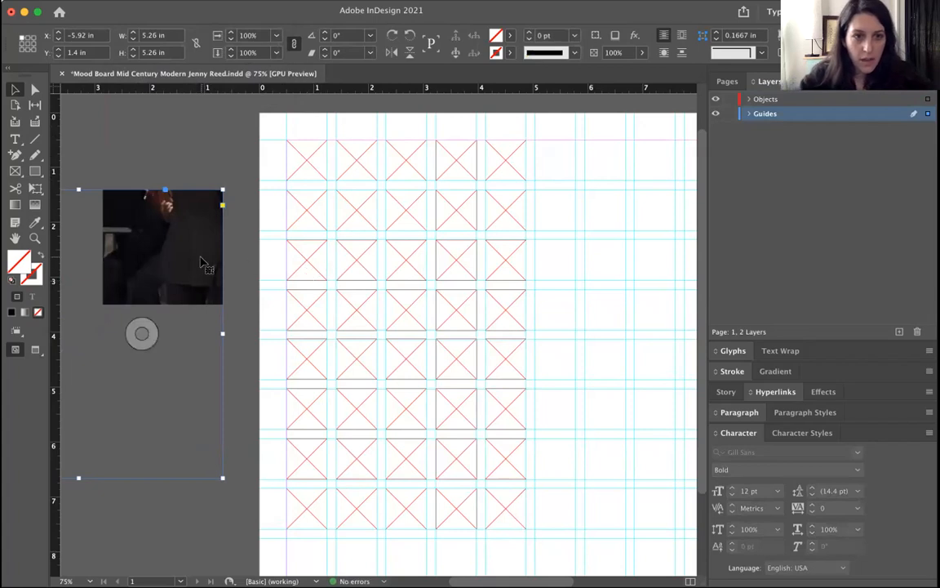
- Cut the photo out of the large pasteboard frame and paste it into the first grid frame, then reselect that frame
{"action": "double_click", "coordinate": [200, 263]}
{"action": "key", "text": "super+x"}
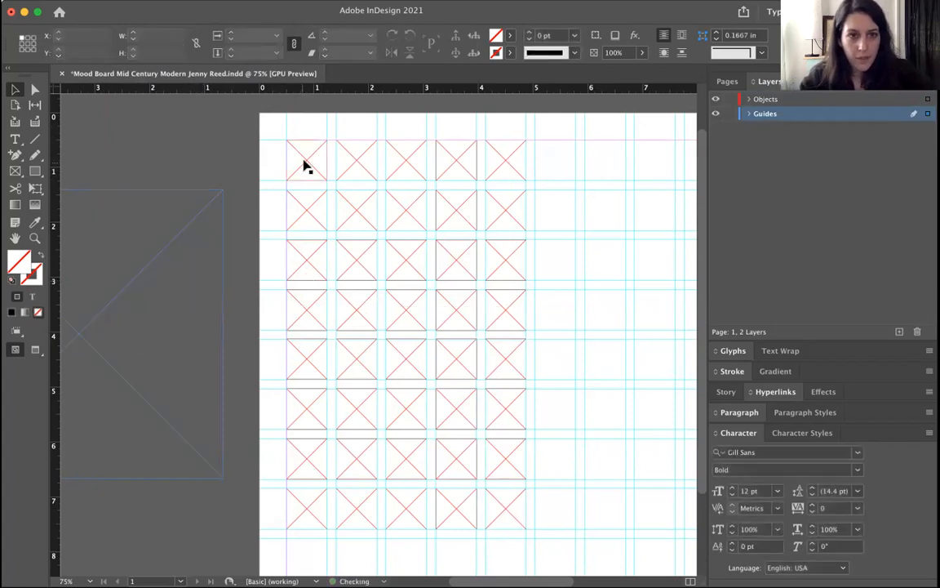
{"action": "left_click", "coordinate": [304, 163]}
{"action": "key", "text": "super+alt+v"}
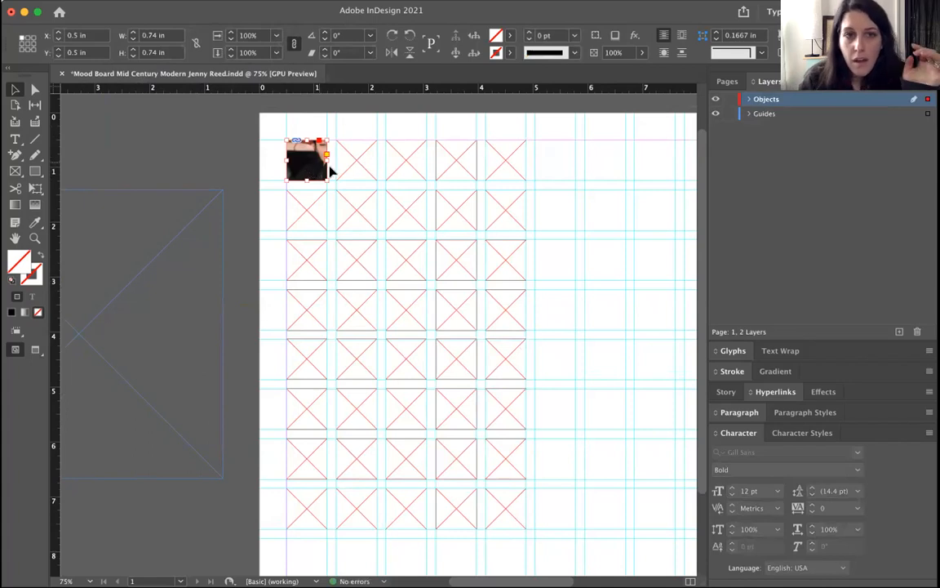
{"action": "left_click", "coordinate": [258, 155]}
{"action": "left_click", "coordinate": [310, 173]}
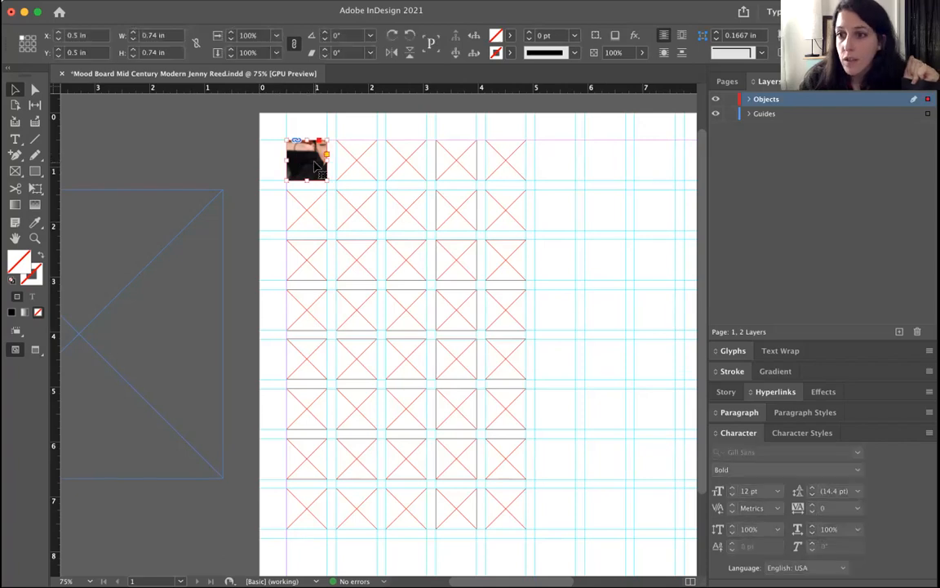
- Cut the photo's content out of the first grid frame and paste it onto the page as a standalone image
{"action": "scroll", "coordinate": [315, 167], "scroll_direction": "right", "scroll_amount": 5}
{"action": "left_click_drag", "start_coordinate": [231, 139], "coordinate": [225, 145]}
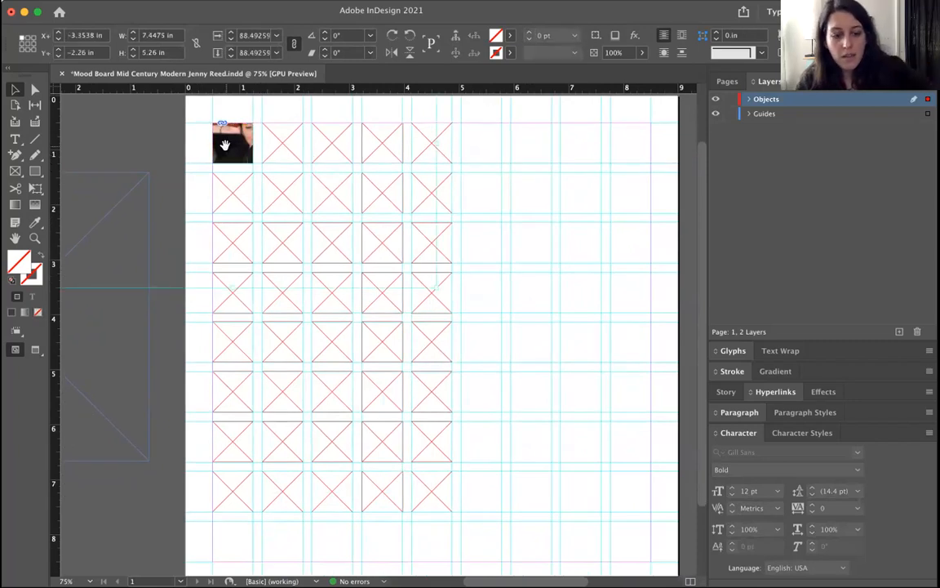
{"action": "key", "text": "Delete"}
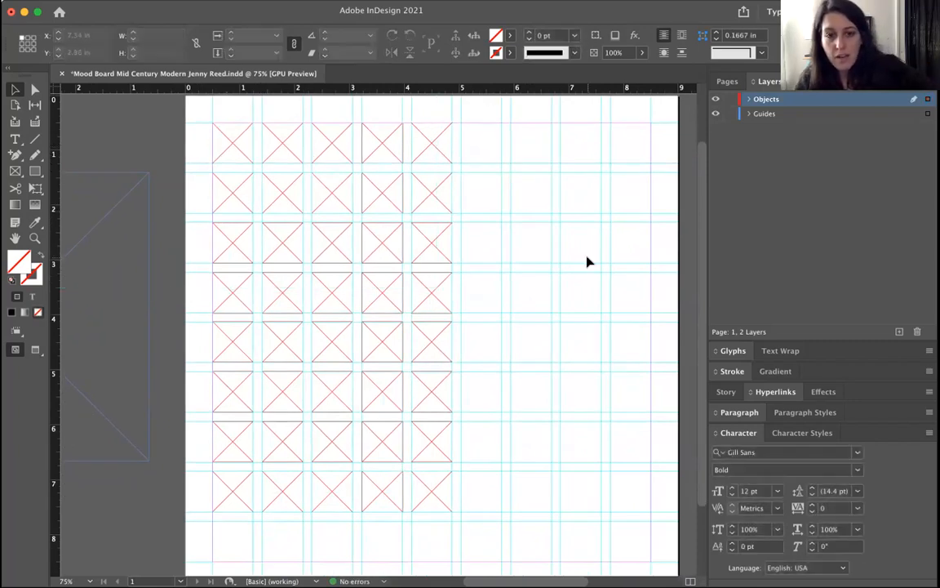
{"action": "key", "text": "ctrl+v"}
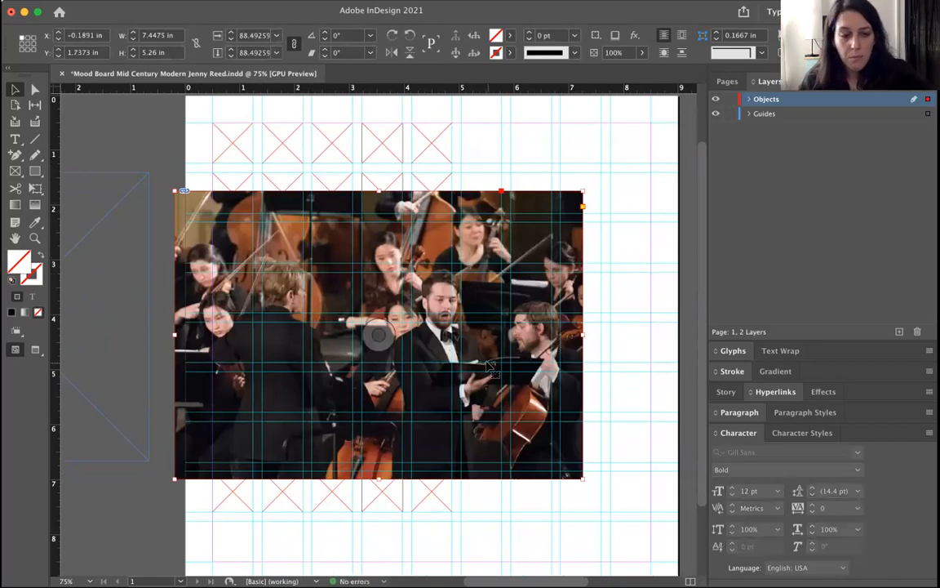
- Cut the standalone orchestra photo from the page and paste it into the first frame of the first row
{"action": "key", "text": "ctrl+x"}
{"action": "left_click", "coordinate": [244, 139]}
{"action": "key", "text": "ctrl+alt+v"}
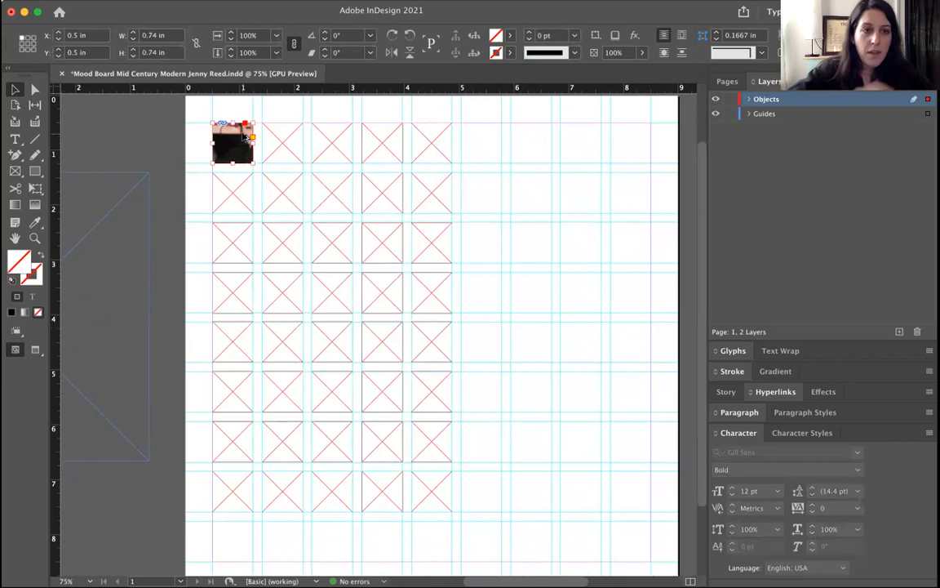